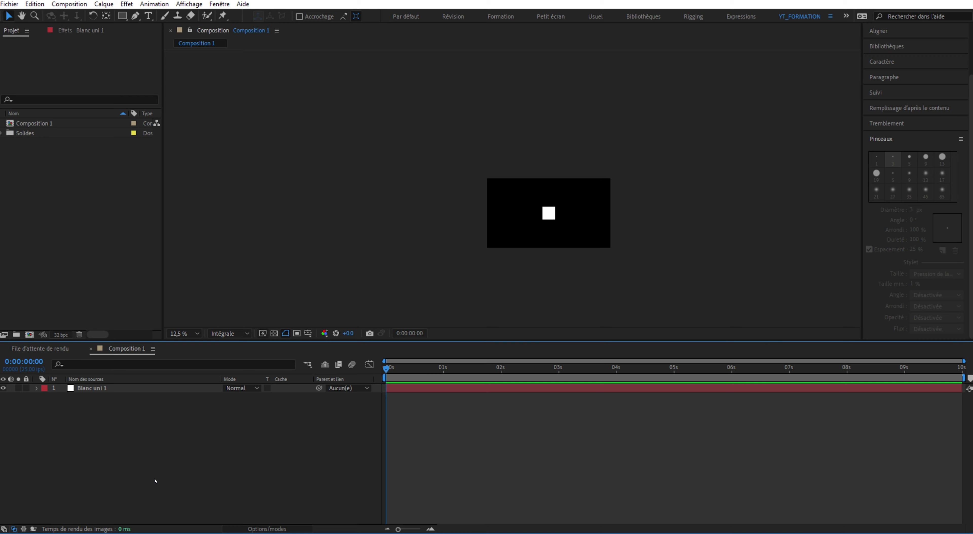
- Select the Blanc uni 1 layer and show its Position, Rotation and Scale properties
{"action": "left_click", "coordinate": [99, 389]}
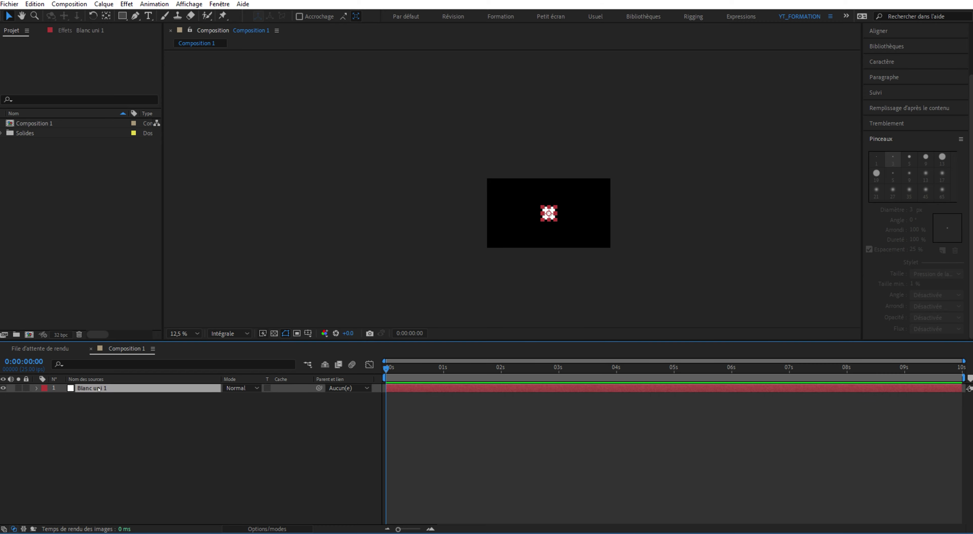
{"action": "key", "text": "period"}
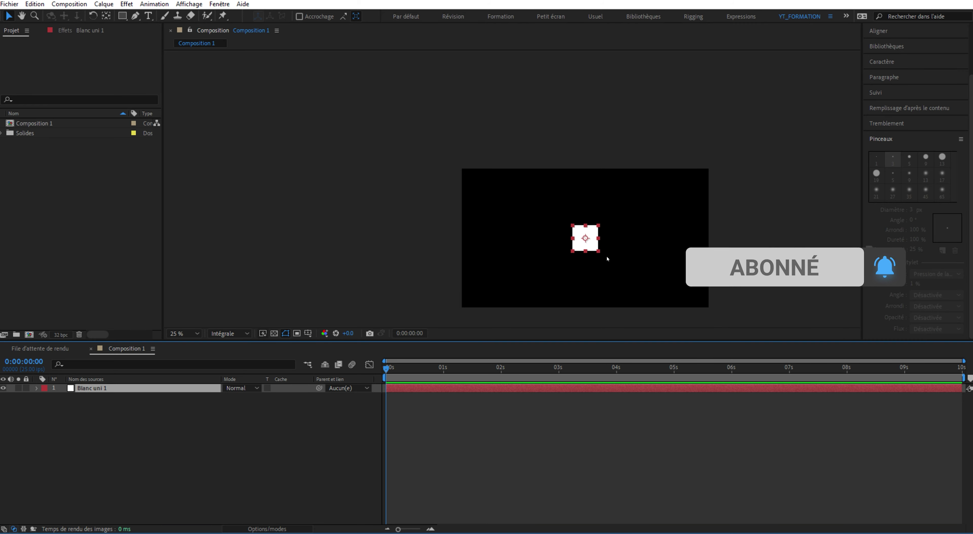
{"action": "scroll", "coordinate": [532, 202], "scroll_direction": "up", "scroll_amount": 2}
{"action": "scroll", "coordinate": [530, 201], "scroll_direction": "up", "scroll_amount": 2}
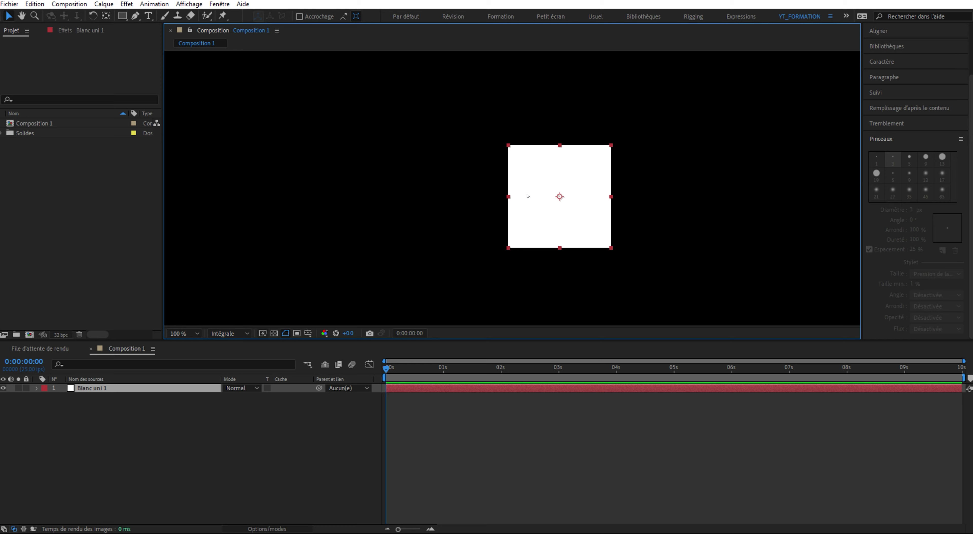
{"action": "scroll", "coordinate": [561, 201], "scroll_direction": "up", "scroll_amount": 2}
{"action": "scroll", "coordinate": [599, 213], "scroll_direction": "down", "scroll_amount": 2}
{"action": "scroll", "coordinate": [571, 224], "scroll_direction": "down", "scroll_amount": 2}
{"action": "left_click", "coordinate": [165, 400]}
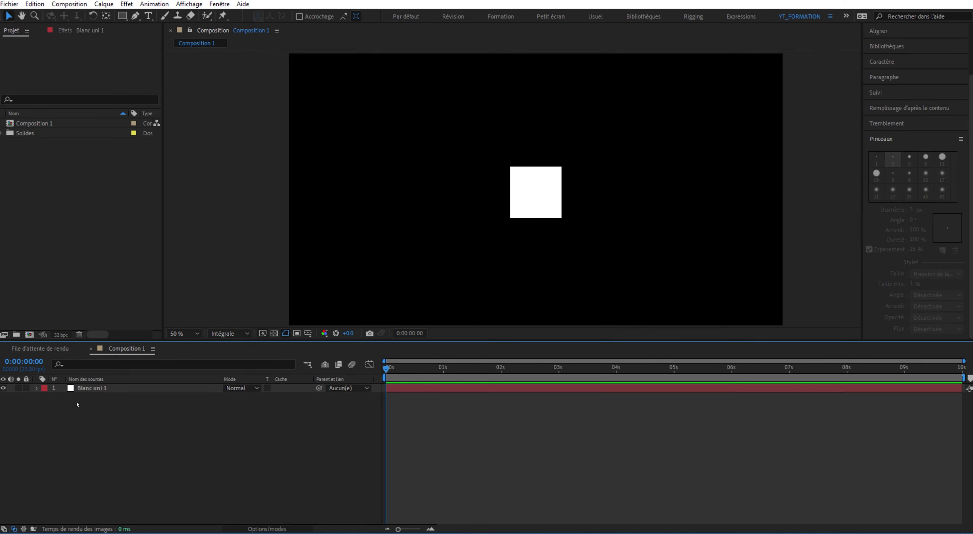
{"action": "left_click", "coordinate": [93, 389]}
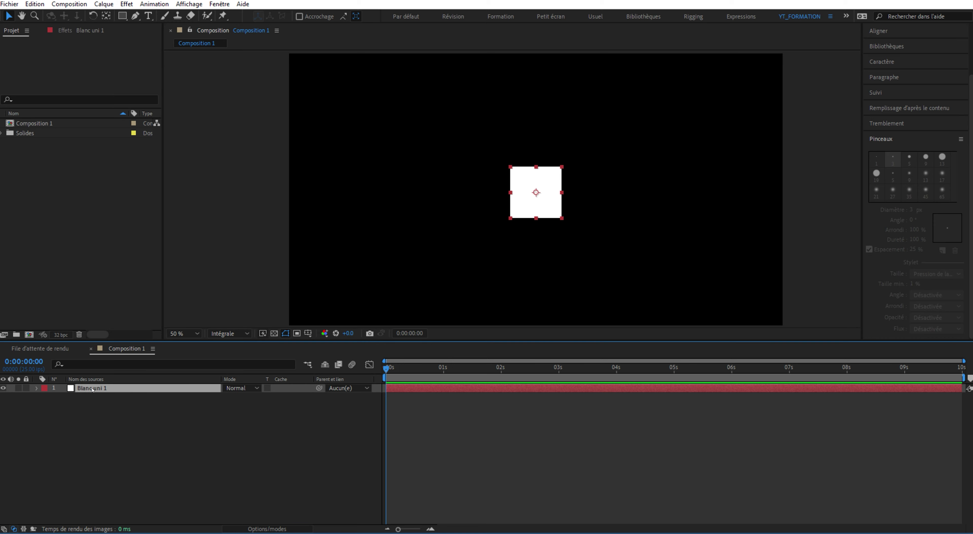
{"action": "key", "text": "p"}
{"action": "key", "text": "shift+r"}
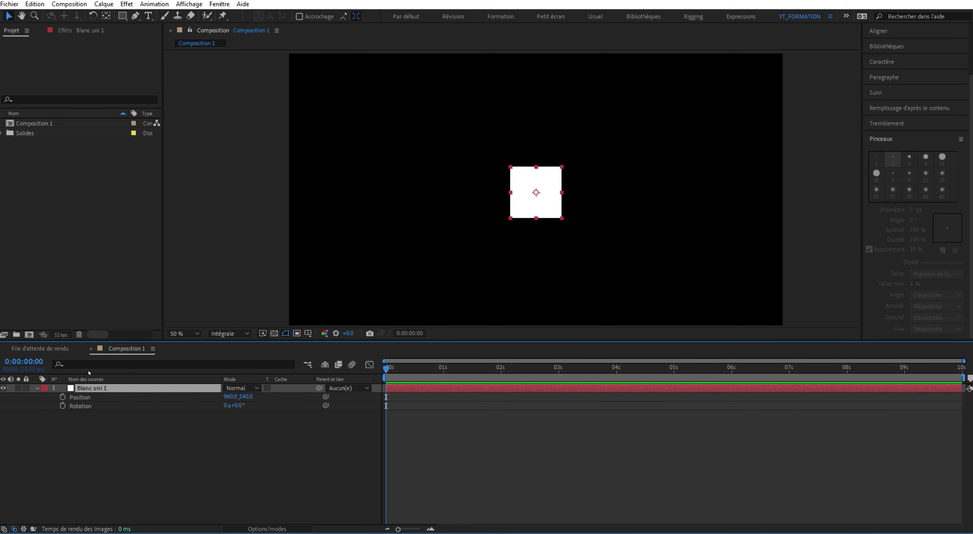
{"action": "key", "text": "shift+s"}
- Scrub the square's Scale up to about 198%, then reset it to 100%
{"action": "left_click", "coordinate": [190, 441]}
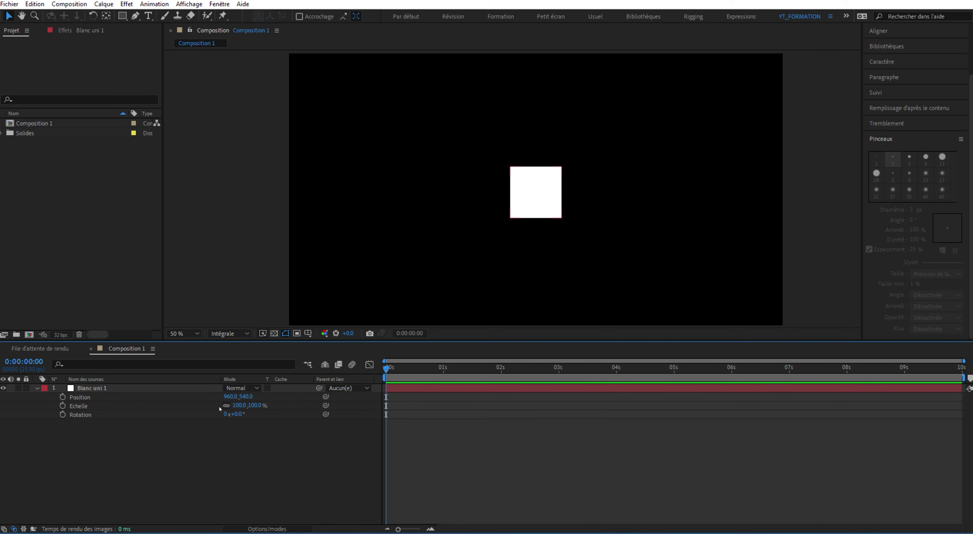
{"action": "mouse_move", "coordinate": [240, 404]}
{"action": "left_mouse_down"}
{"action": "mouse_move", "coordinate": [210, 402]}
{"action": "mouse_move", "coordinate": [304, 411]}
{"action": "mouse_move", "coordinate": [243, 405]}
{"action": "left_mouse_up"}
{"action": "left_click", "coordinate": [243, 405]}
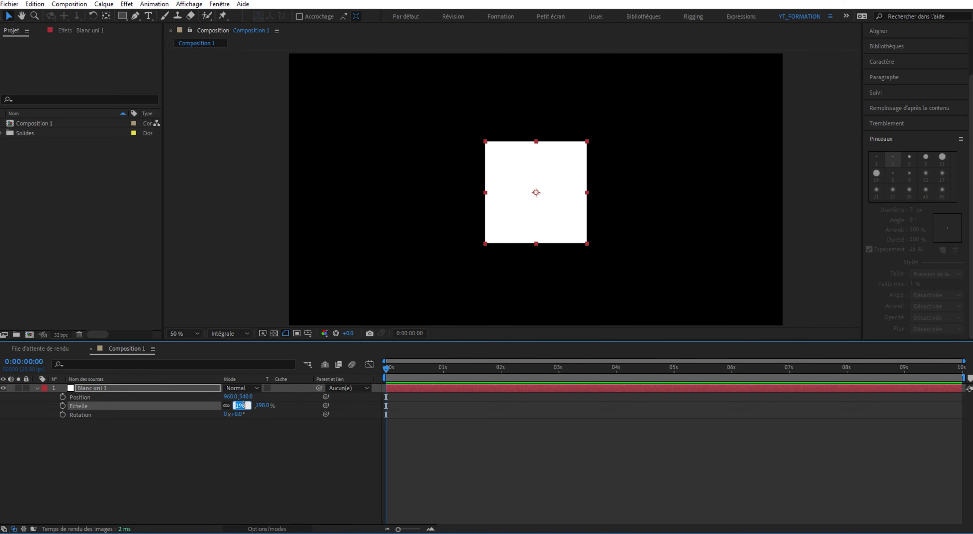
{"action": "type", "text": "0"}
{"action": "key", "text": "Return"}
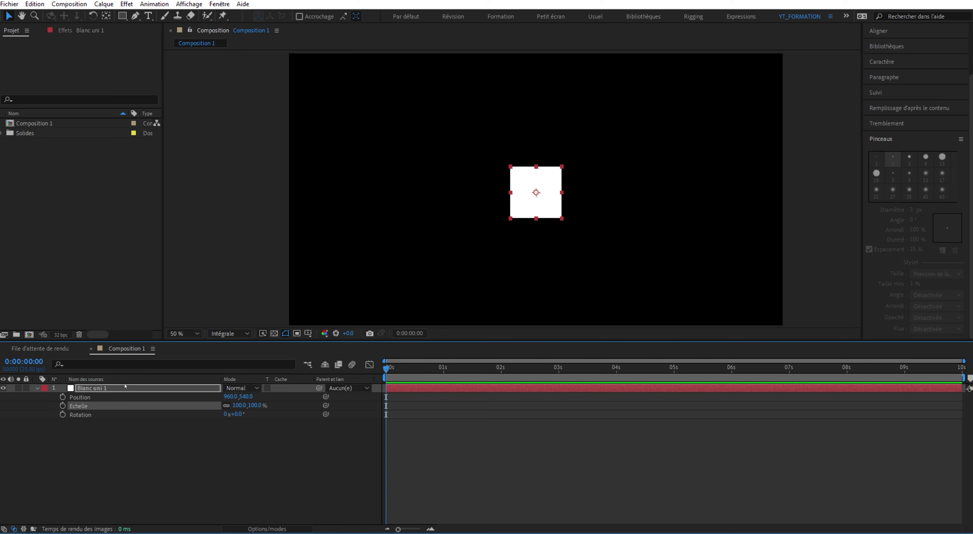
{"action": "mouse_move", "coordinate": [233, 414]}
{"action": "left_mouse_down"}
{"action": "mouse_move", "coordinate": [216, 421]}
{"action": "mouse_move", "coordinate": [249, 425]}
{"action": "left_mouse_up"}
{"action": "left_click_drag", "start_coordinate": [226, 397], "coordinate": [31, 408]}
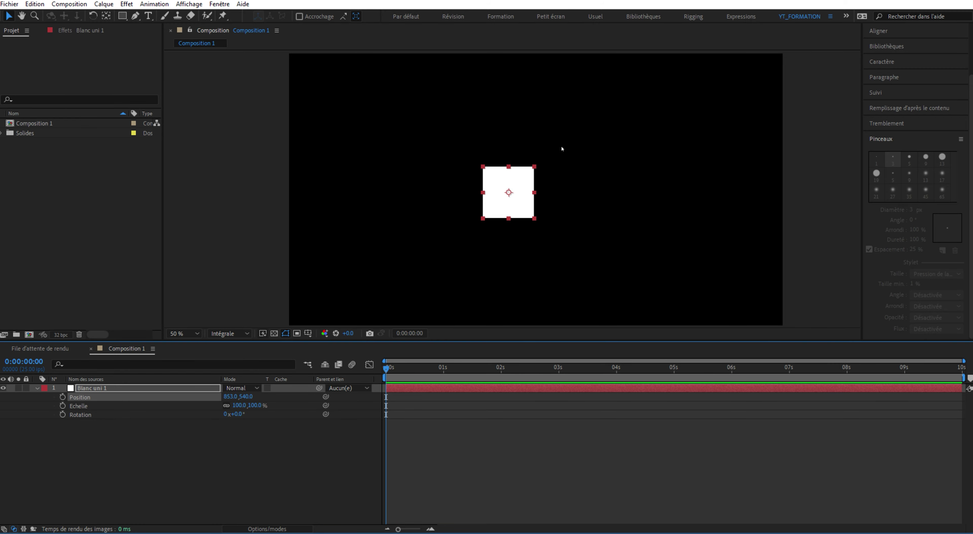
{"action": "key", "text": "comma"}
{"action": "left_click", "coordinate": [209, 411]}
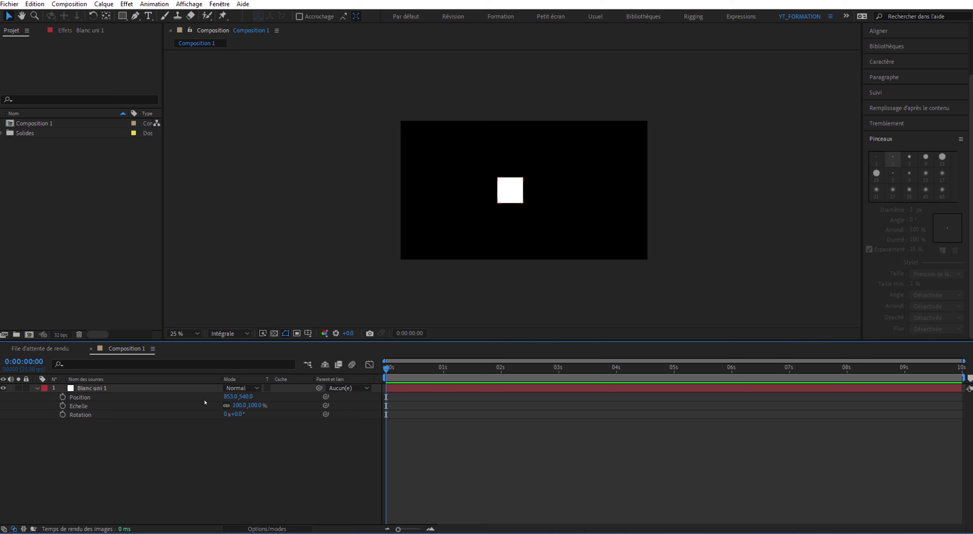
{"action": "left_click", "coordinate": [231, 396]}
{"action": "type", "text": "960"}
{"action": "key", "text": "Return"}
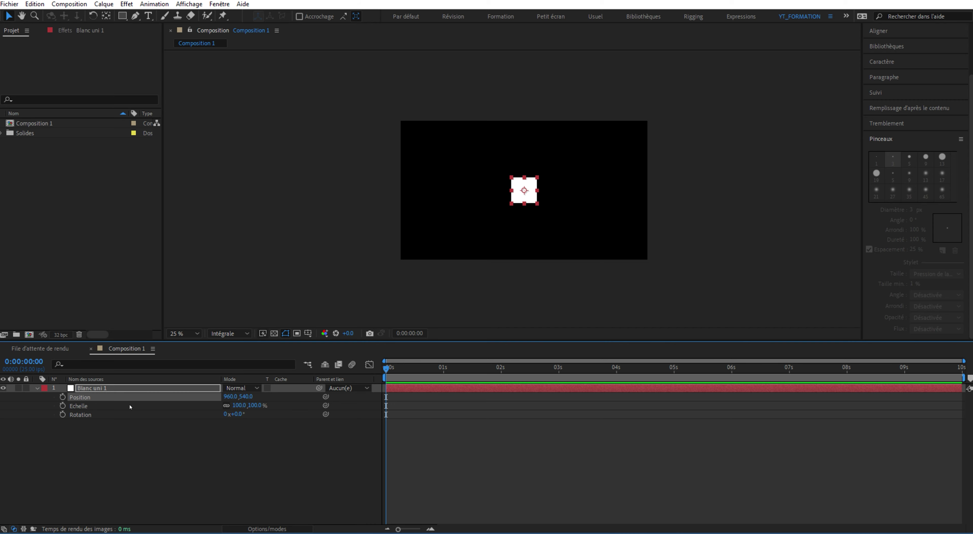
{"action": "left_click", "coordinate": [318, 449]}
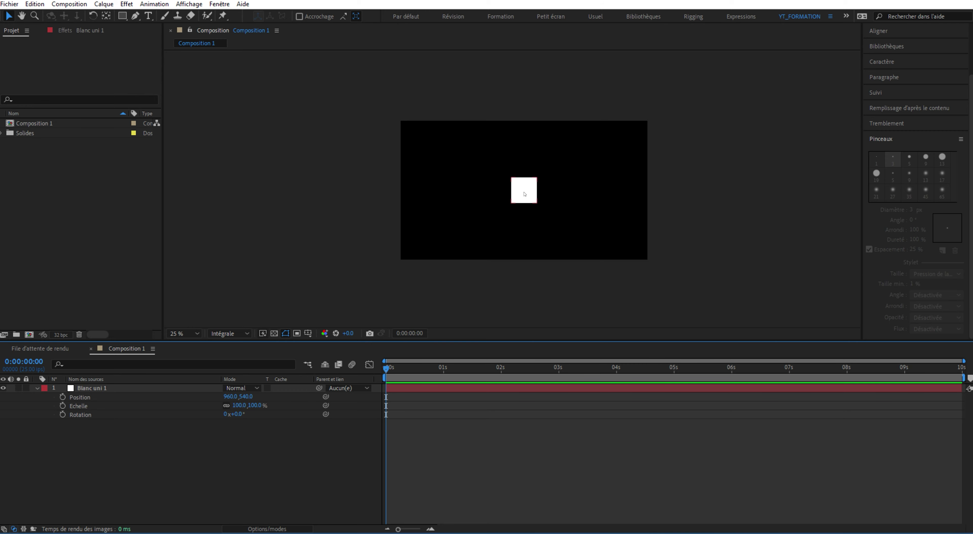
- Create a red solid, Rouge uni 1, and move it to the comp's lower left
{"action": "key", "text": "ctrl+y"}
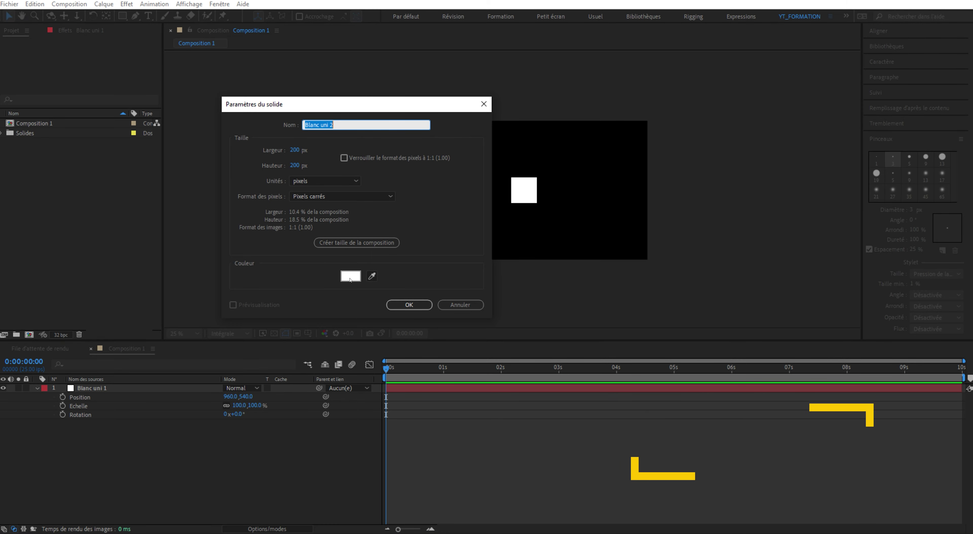
{"action": "left_click", "coordinate": [350, 279]}
{"action": "left_click", "coordinate": [356, 229]}
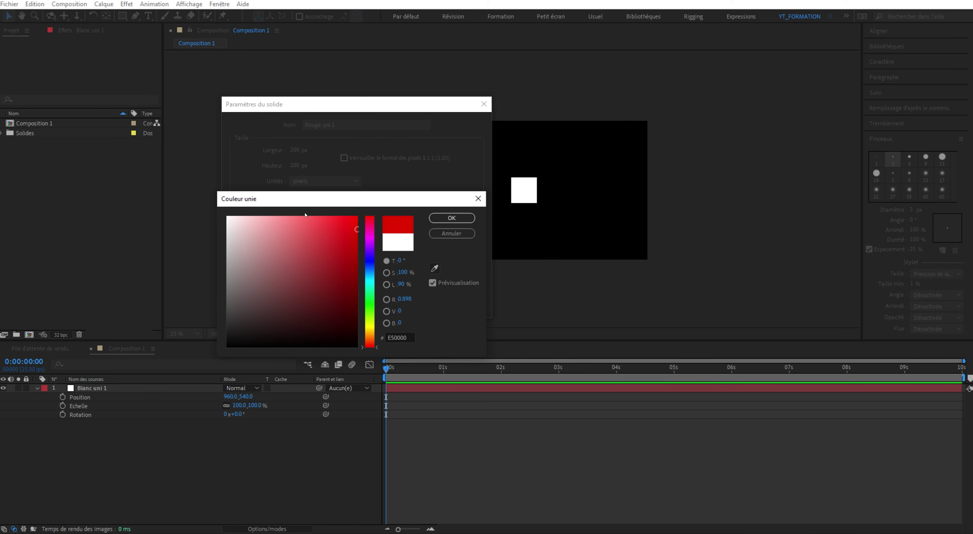
{"action": "left_click", "coordinate": [452, 218]}
{"action": "left_click", "coordinate": [409, 305]}
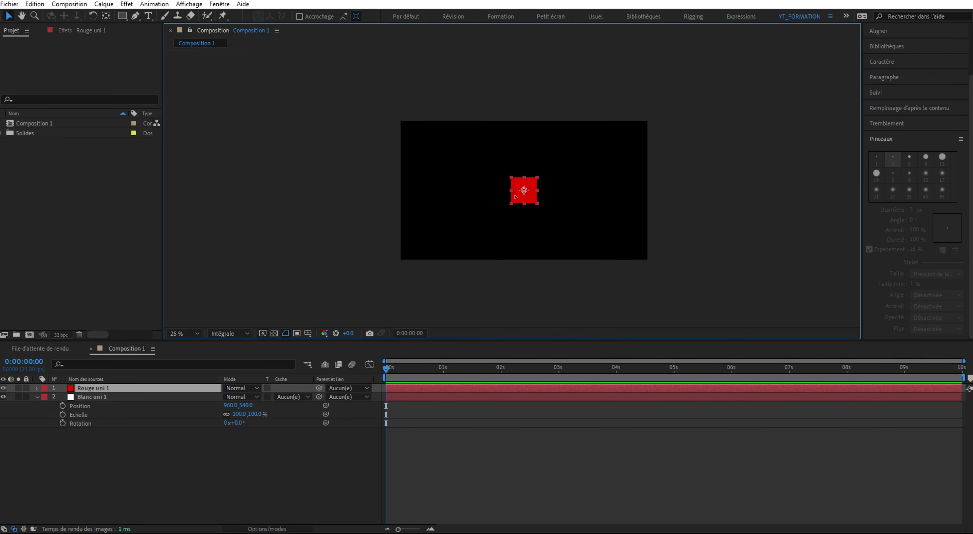
{"action": "left_click_drag", "start_coordinate": [519, 199], "coordinate": [440, 233]}
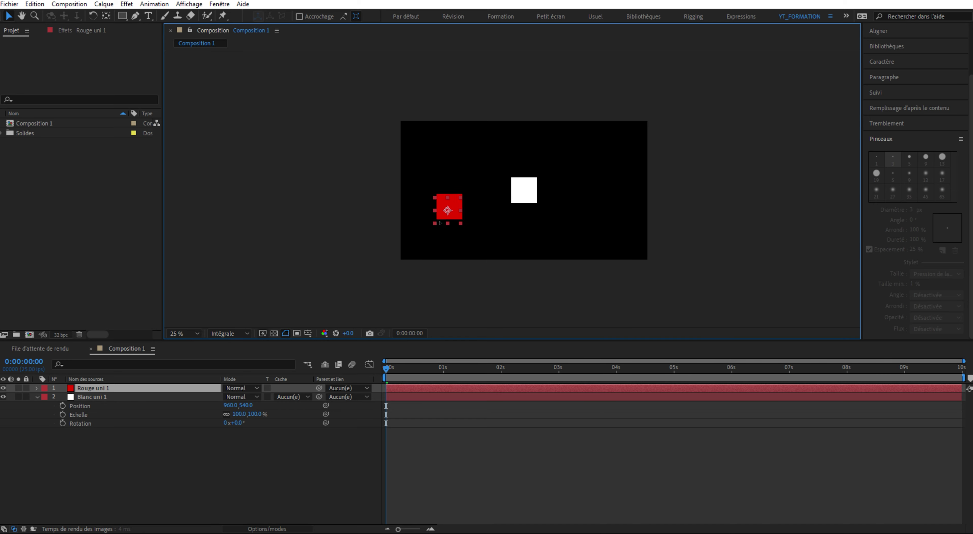
- Parent Blanc uni 1 to Rouge uni 1 and scrub the white square's Y to -160
{"action": "left_click", "coordinate": [29, 457]}
{"action": "left_click", "coordinate": [93, 392]}
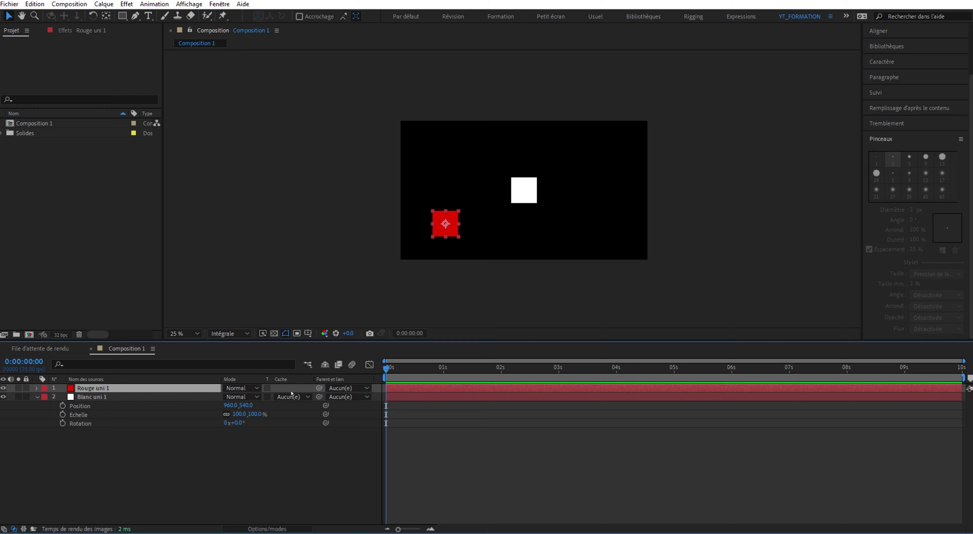
{"action": "left_click_drag", "start_coordinate": [319, 397], "coordinate": [87, 389]}
{"action": "left_click_drag", "start_coordinate": [246, 404], "coordinate": [247, 408]}
- Set the white square's Position to 0, 0 relative to its red parent
{"action": "left_click", "coordinate": [93, 397]}
{"action": "left_click", "coordinate": [87, 389]}
{"action": "left_click", "coordinate": [87, 397]}
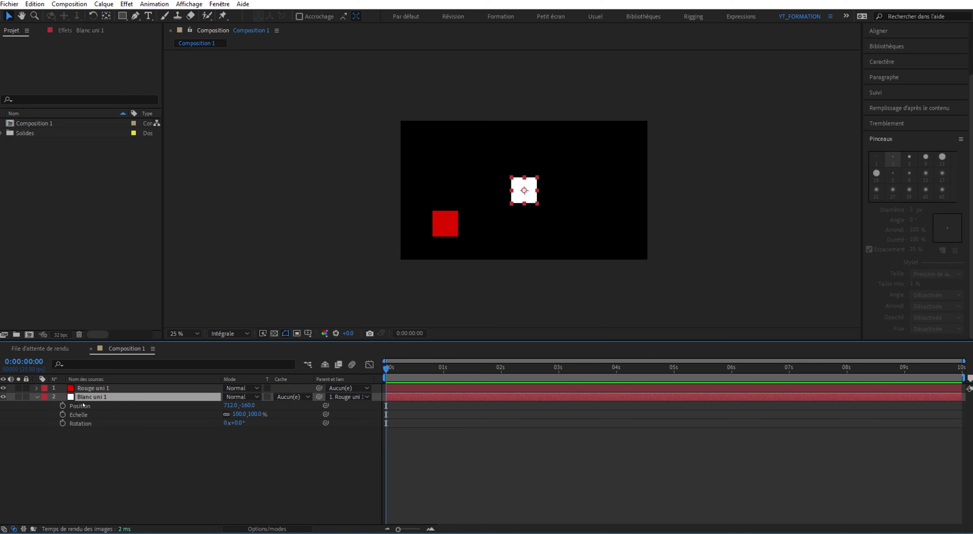
{"action": "left_click", "coordinate": [228, 406]}
{"action": "type", "text": "0"}
{"action": "key", "text": "Tab"}
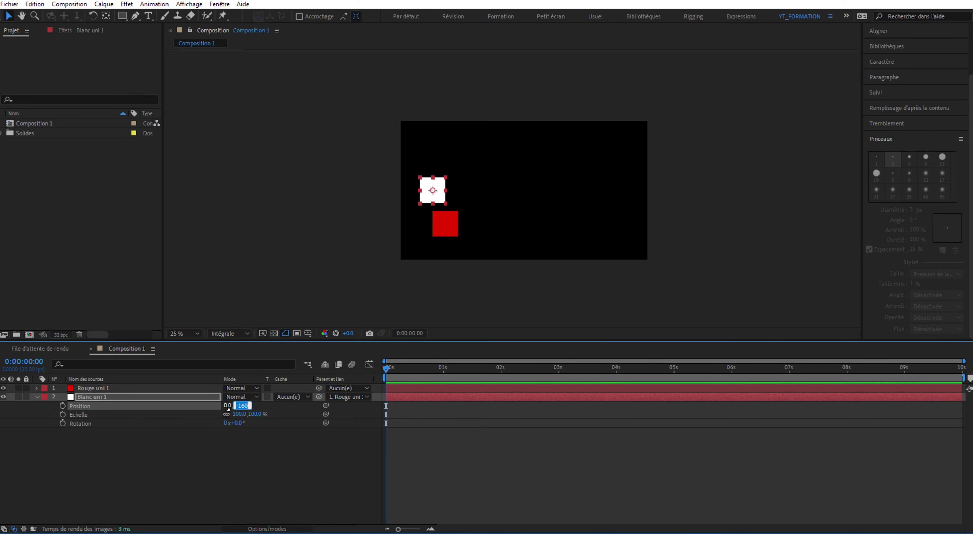
{"action": "type", "text": "0"}
{"action": "key", "text": "Tab"}
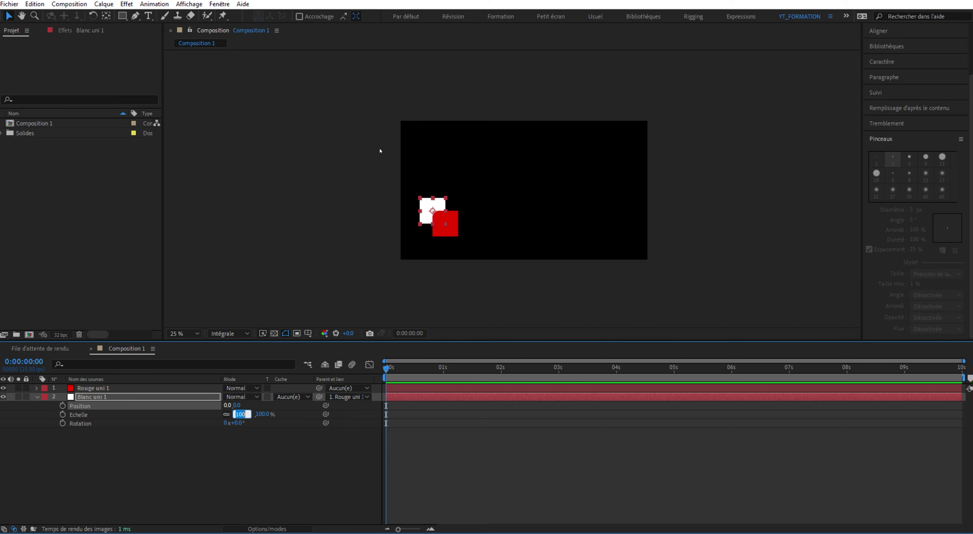
- Zoom in on the squares, then tilt the white square to 36° and back to 0°
{"action": "key", "text": "period"}
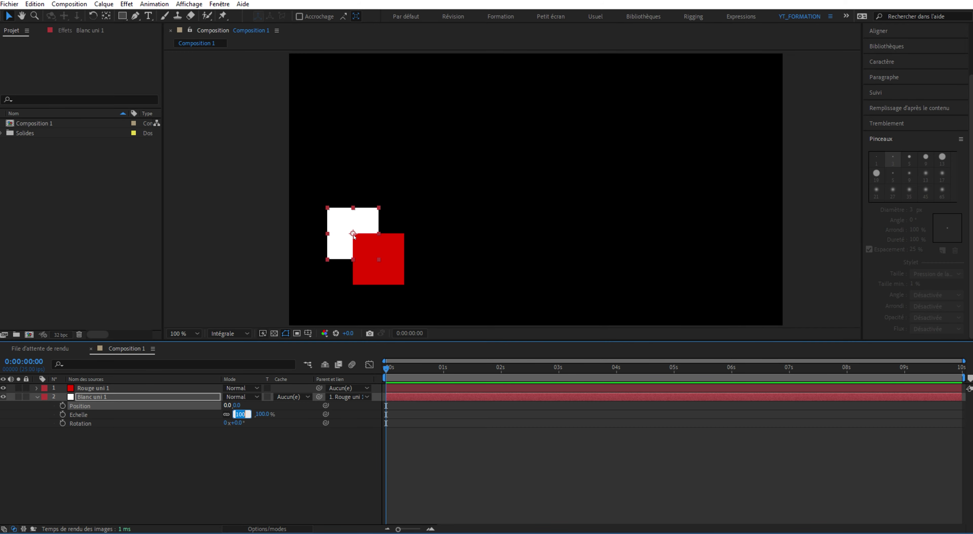
{"action": "key", "text": "period"}
{"action": "key", "text": "period"}
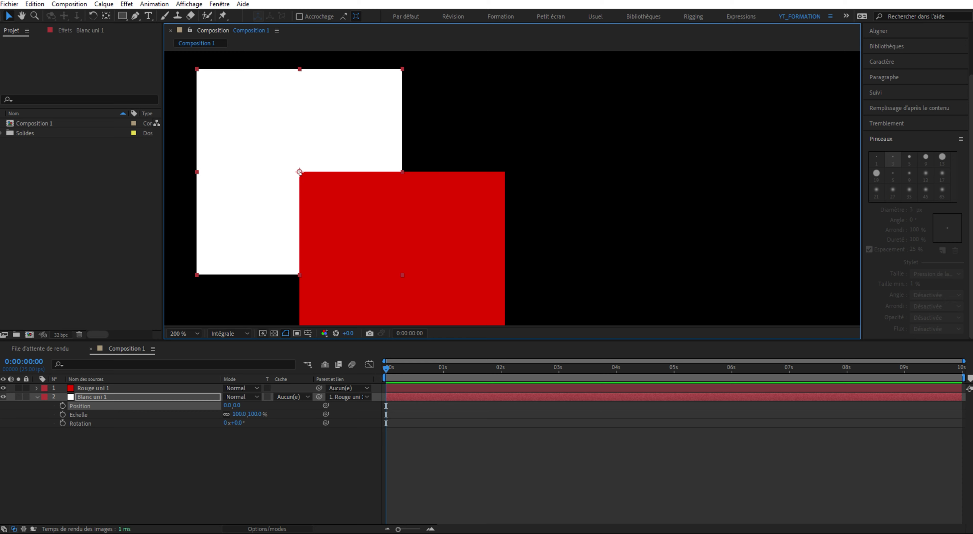
{"action": "key", "text": "comma"}
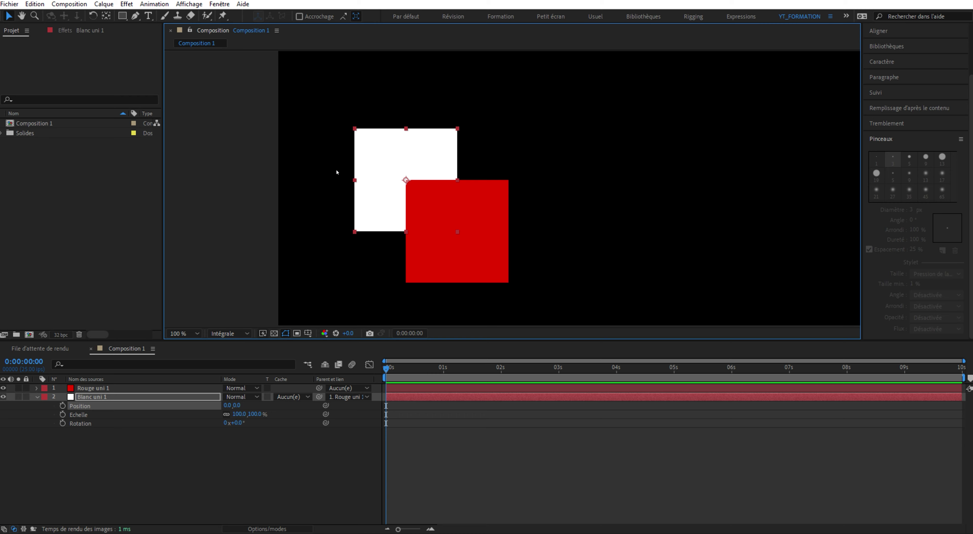
{"action": "key", "text": "comma"}
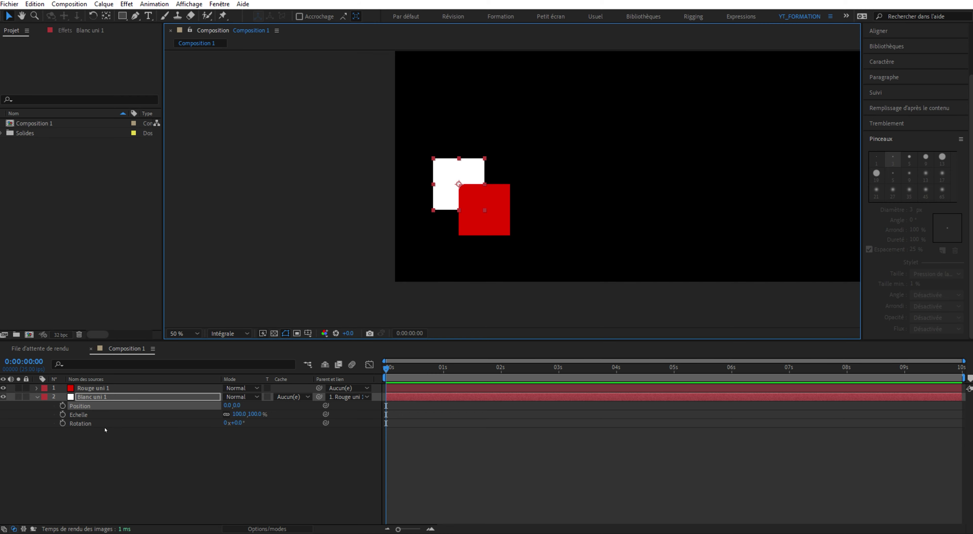
{"action": "left_click_drag", "start_coordinate": [236, 423], "coordinate": [260, 425]}
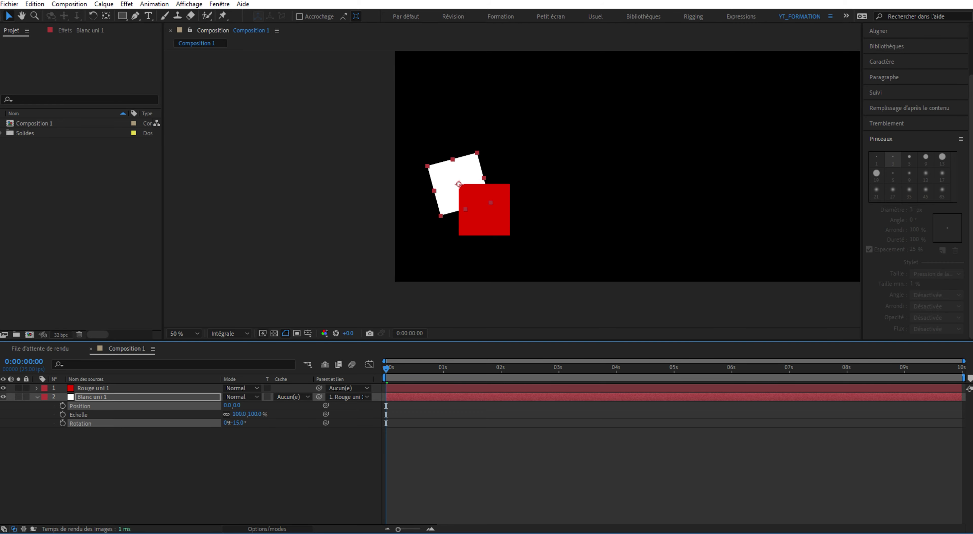
{"action": "left_click_drag", "start_coordinate": [260, 425], "coordinate": [236, 425]}
- Delete the Rouge uni 1 red solid layer
{"action": "left_click_drag", "start_coordinate": [91, 396], "coordinate": [88, 383]}
{"action": "left_click", "coordinate": [91, 388]}
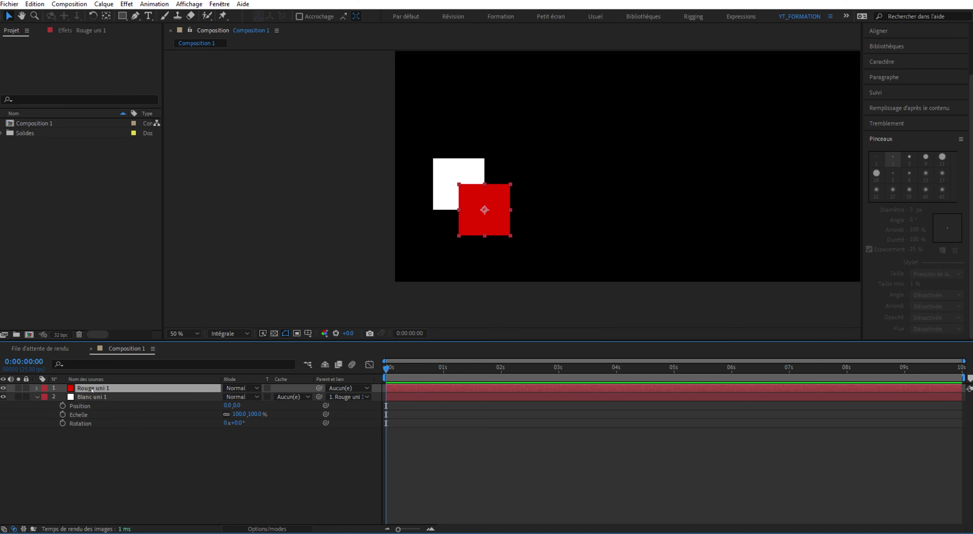
{"action": "key", "text": "Delete"}
- Remove the red solid and set the white square's Position to 960, 540
{"action": "left_click", "coordinate": [90, 388]}
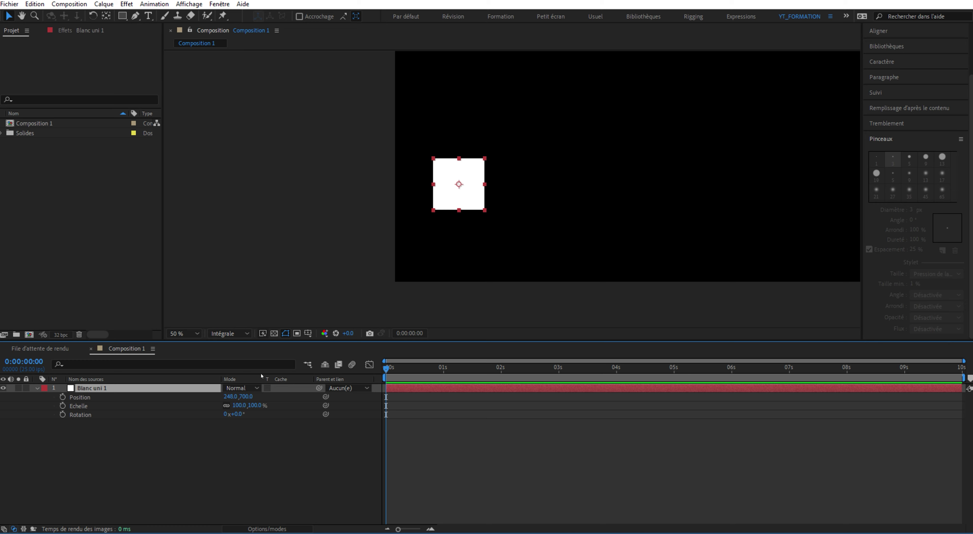
{"action": "left_click", "coordinate": [230, 396]}
{"action": "type", "text": "960"}
{"action": "key", "text": "Tab"}
{"action": "type", "text": "540"}
{"action": "key", "text": "Return"}
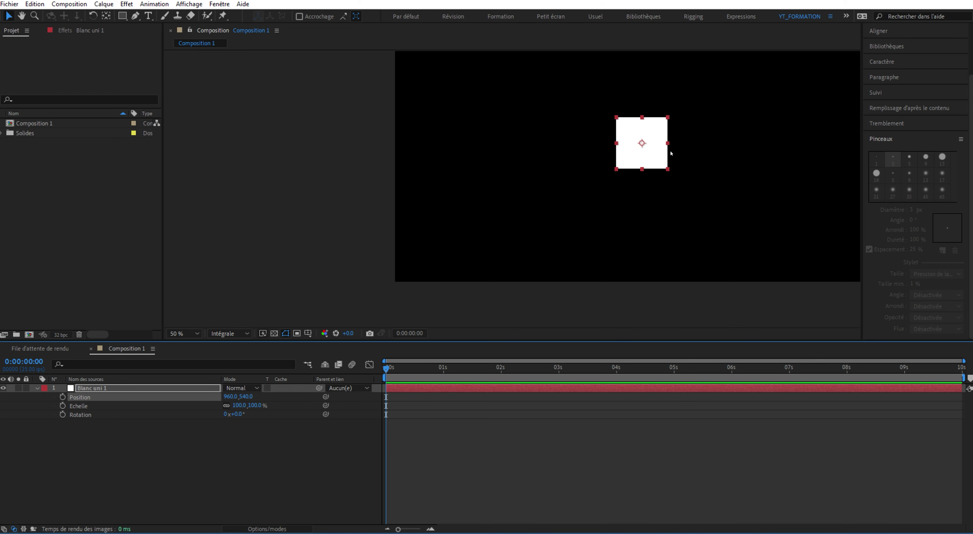
- Zoom and pan the viewer to full size, recentred on the white square
{"action": "key", "text": "comma"}
{"action": "left_click", "coordinate": [197, 469]}
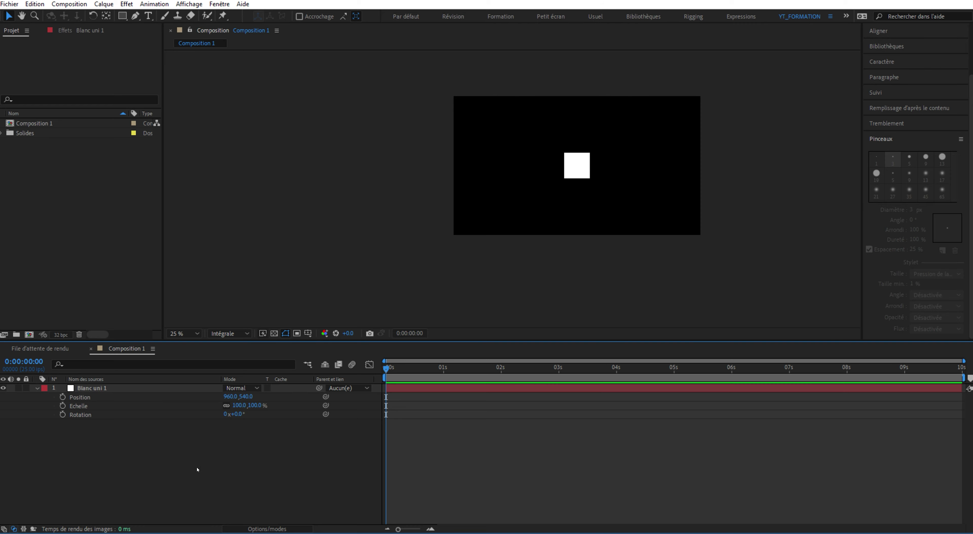
{"action": "left_click", "coordinate": [103, 389]}
{"action": "key", "text": "period"}
{"action": "left_click_drag", "start_coordinate": [686, 170], "coordinate": [538, 247]}
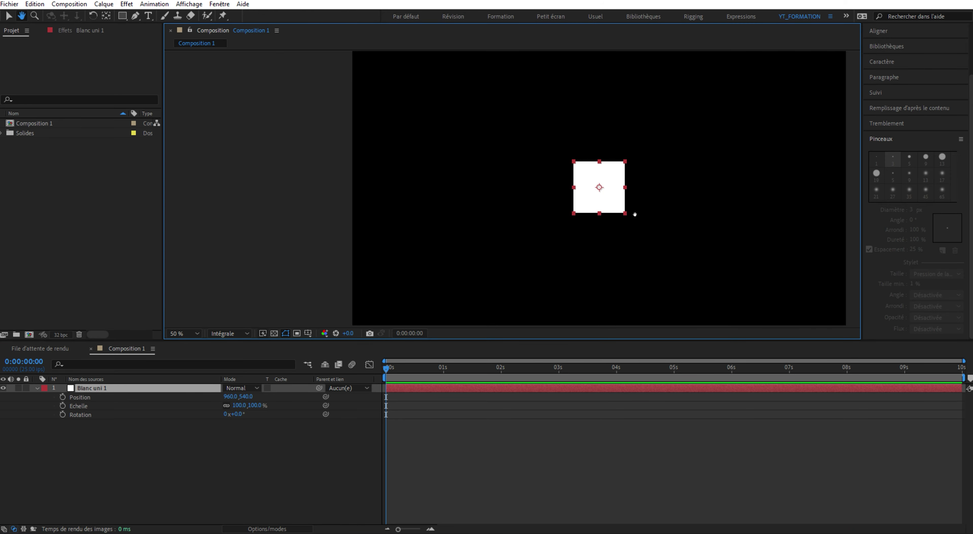
{"action": "key", "text": "period"}
{"action": "left_click_drag", "start_coordinate": [411, 283], "coordinate": [412, 200]}
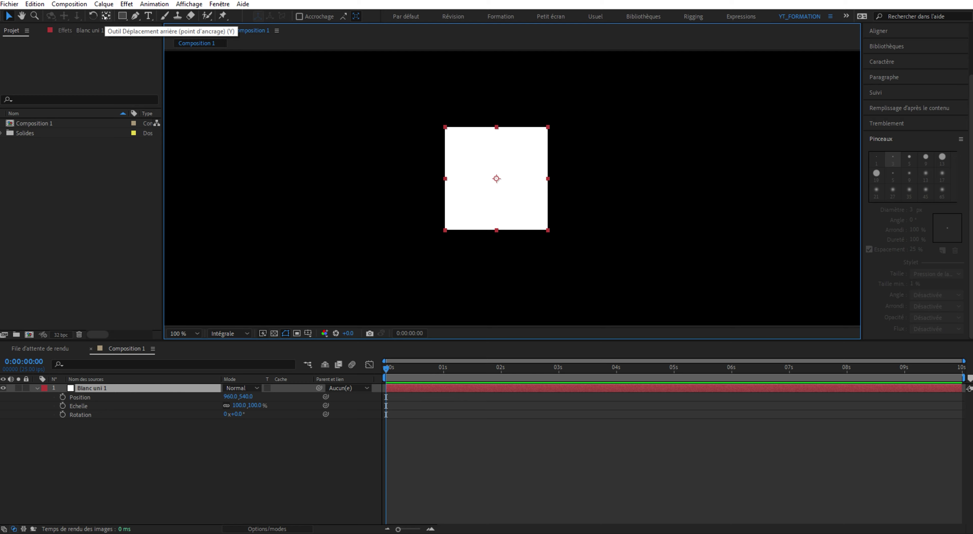
- Move the anchor point left of the square with Pan Behind, and undo a test rotation
{"action": "left_click", "coordinate": [105, 16]}
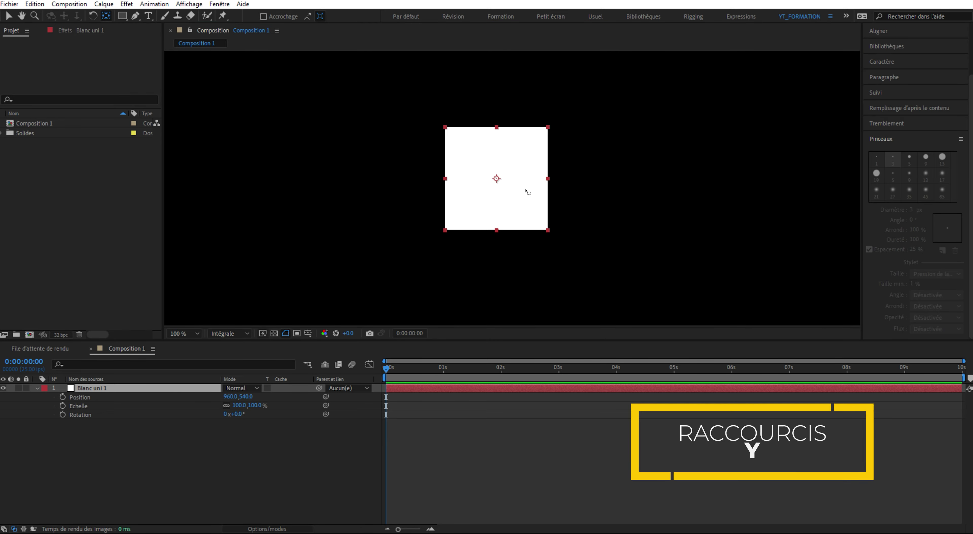
{"action": "mouse_move", "coordinate": [497, 179]}
{"action": "left_mouse_down"}
{"action": "mouse_move", "coordinate": [520, 158]}
{"action": "mouse_move", "coordinate": [337, 174]}
{"action": "mouse_move", "coordinate": [387, 220]}
{"action": "mouse_move", "coordinate": [380, 211]}
{"action": "left_mouse_up"}
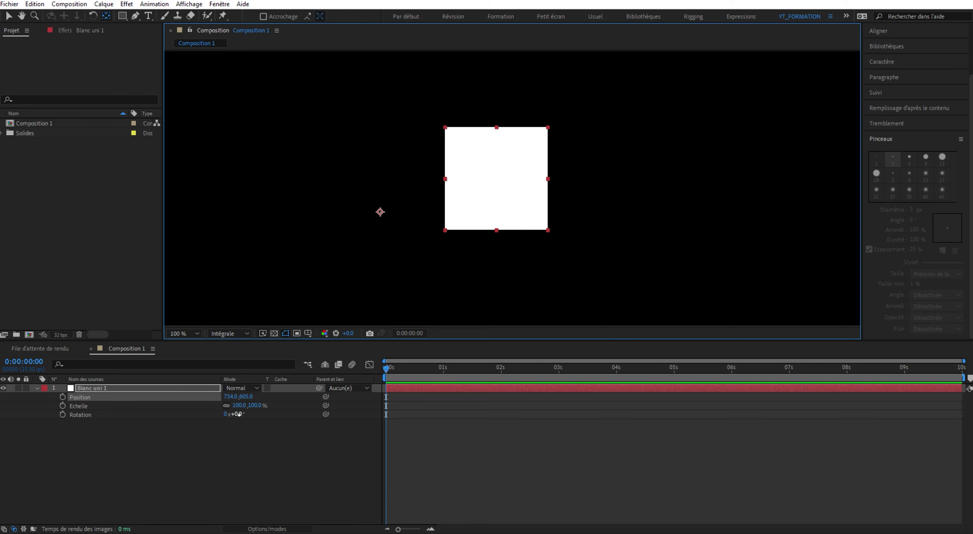
{"action": "mouse_move", "coordinate": [236, 413]}
{"action": "left_mouse_down"}
{"action": "mouse_move", "coordinate": [277, 409]}
{"action": "mouse_move", "coordinate": [203, 399]}
{"action": "left_mouse_up"}
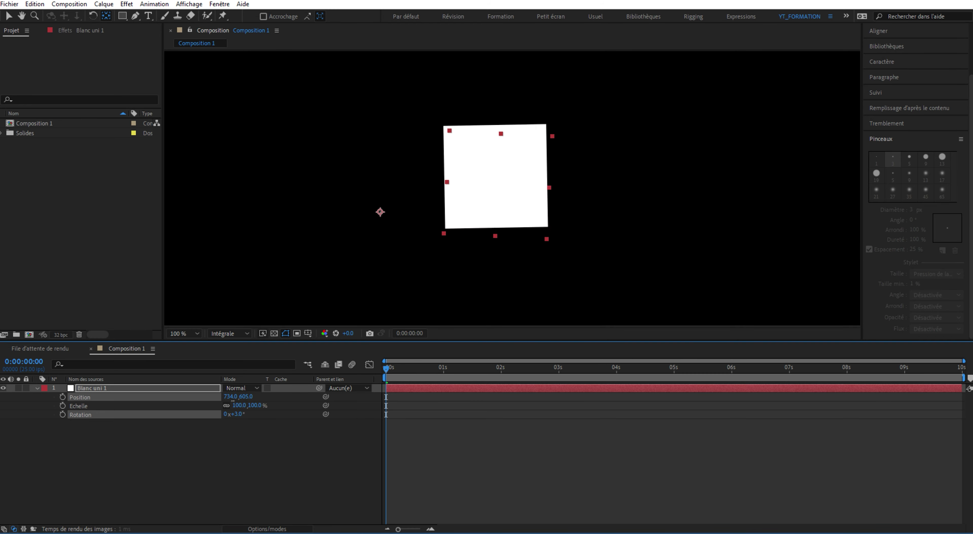
{"action": "key", "text": "ctrl+z"}
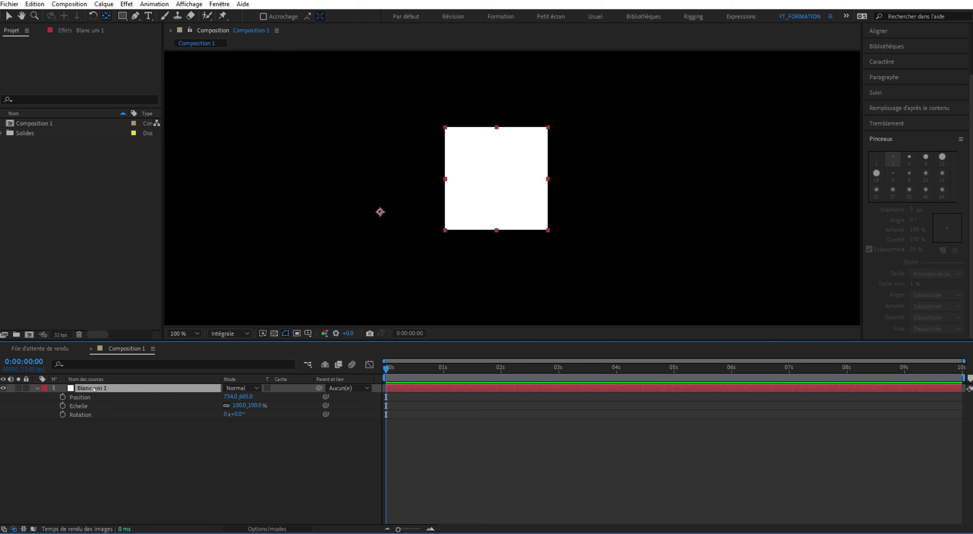
{"action": "key", "text": "a"}
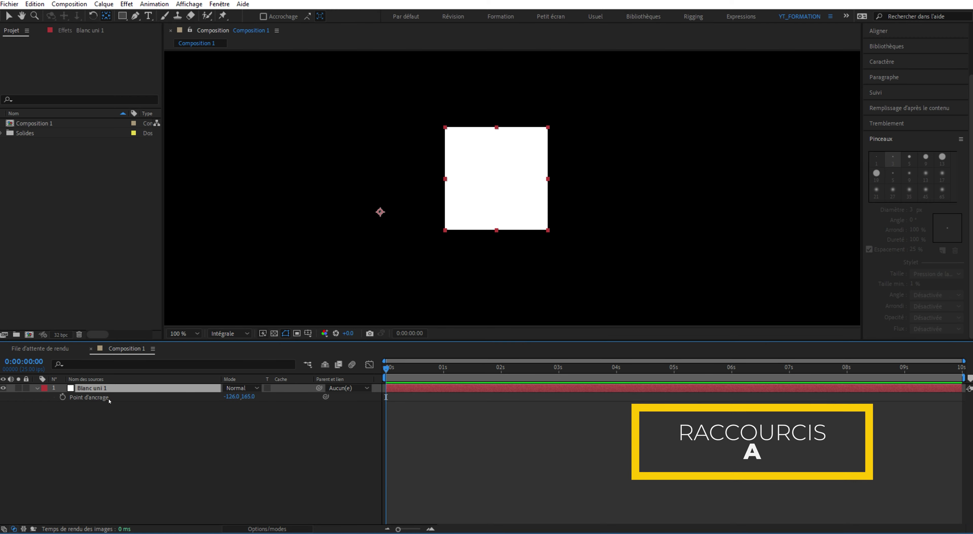
- Show Position with Anchor Point and scrub anchor X to slide the square left and right
{"action": "key", "text": "shift+p"}
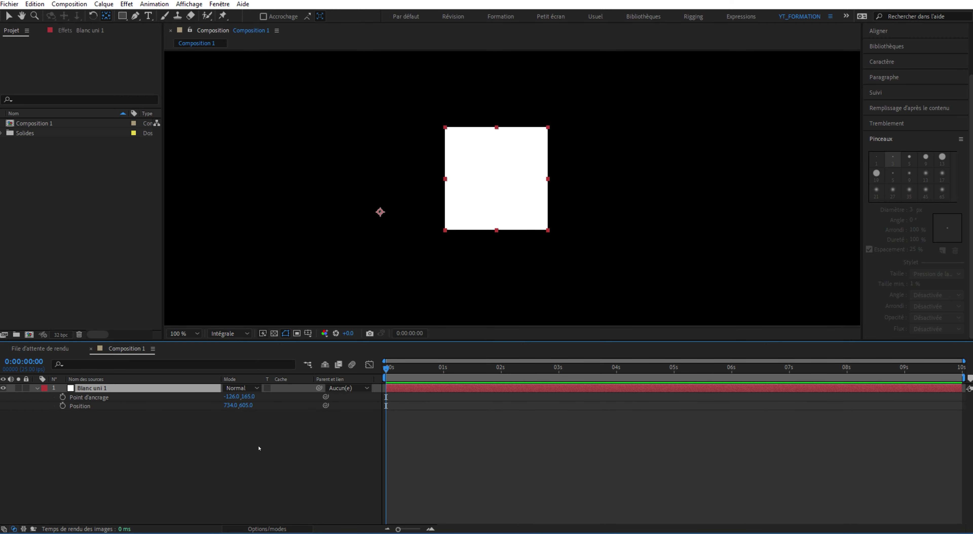
{"action": "left_click", "coordinate": [265, 478]}
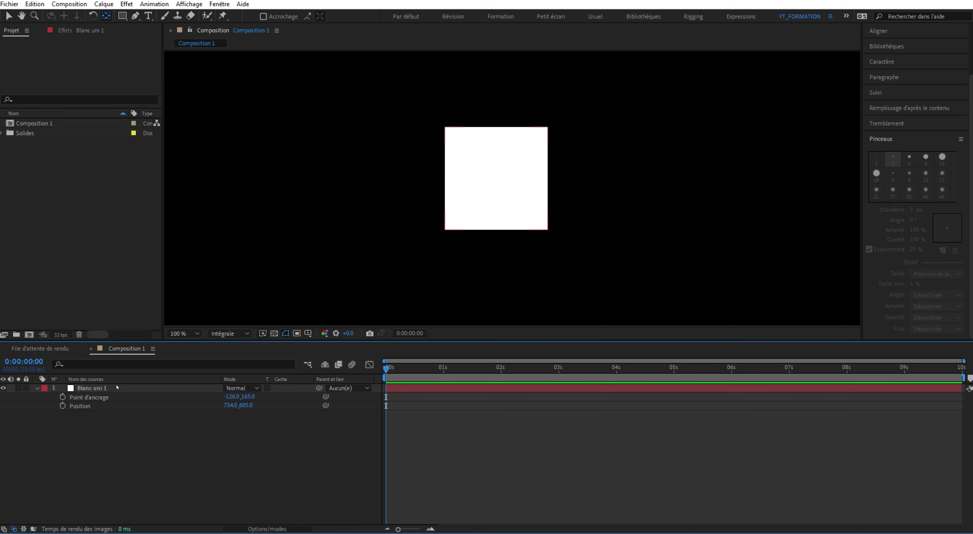
{"action": "left_click", "coordinate": [233, 395]}
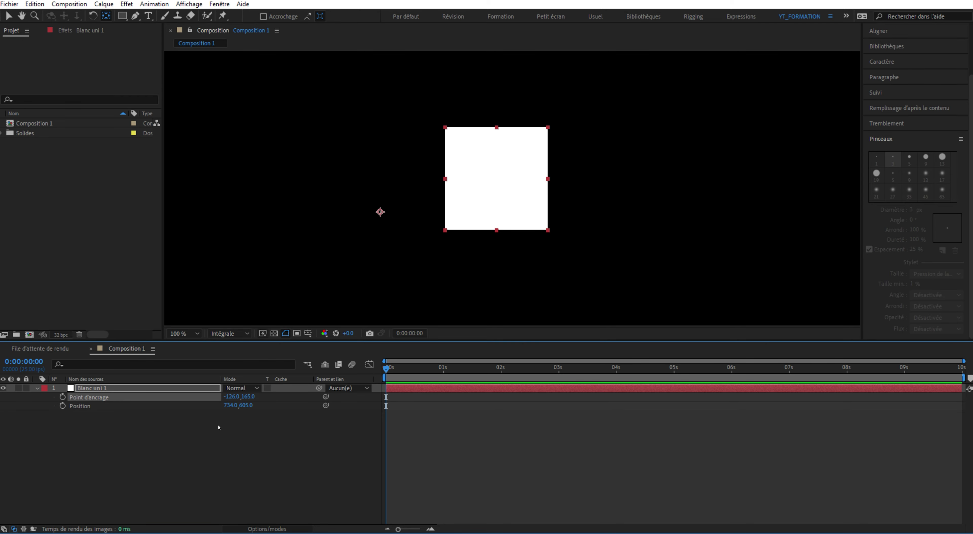
{"action": "left_click_drag", "start_coordinate": [230, 396], "coordinate": [228, 396]}
{"action": "mouse_move", "coordinate": [236, 396]}
{"action": "left_mouse_down"}
{"action": "mouse_move", "coordinate": [314, 408]}
{"action": "mouse_move", "coordinate": [334, 270]}
{"action": "left_mouse_up"}
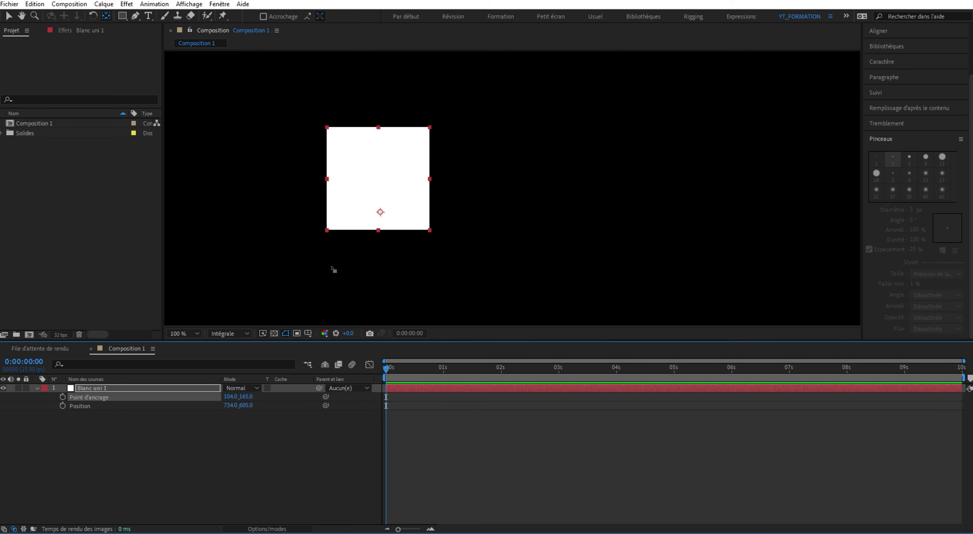
{"action": "left_click_drag", "start_coordinate": [236, 397], "coordinate": [101, 388]}
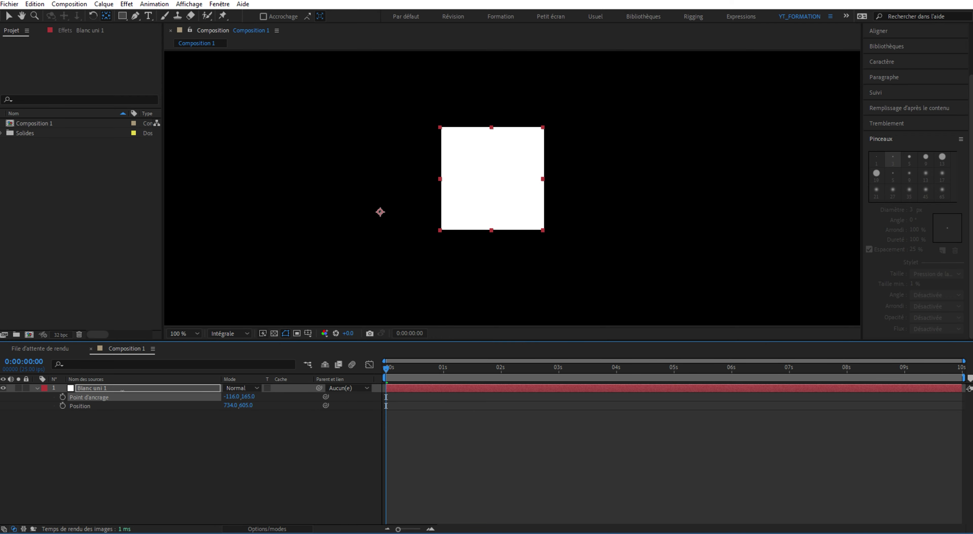
{"action": "left_click_drag", "start_coordinate": [236, 397], "coordinate": [233, 395]}
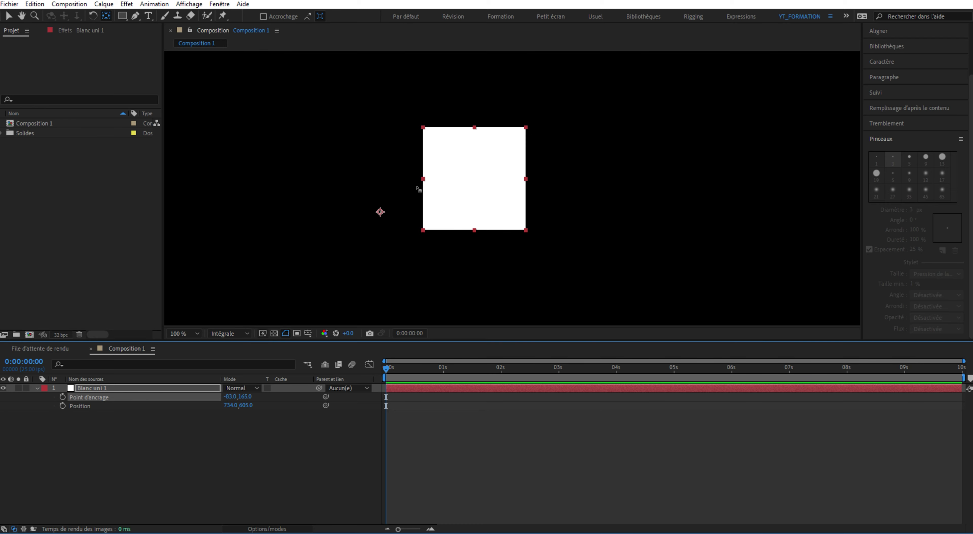
- Enter anchor point 100, 100, shift anchor X, then rotate the square about -28° around it
{"action": "left_click", "coordinate": [225, 397]}
{"action": "key", "text": "Tab"}
{"action": "type", "text": "100"}
{"action": "key", "text": "Return"}
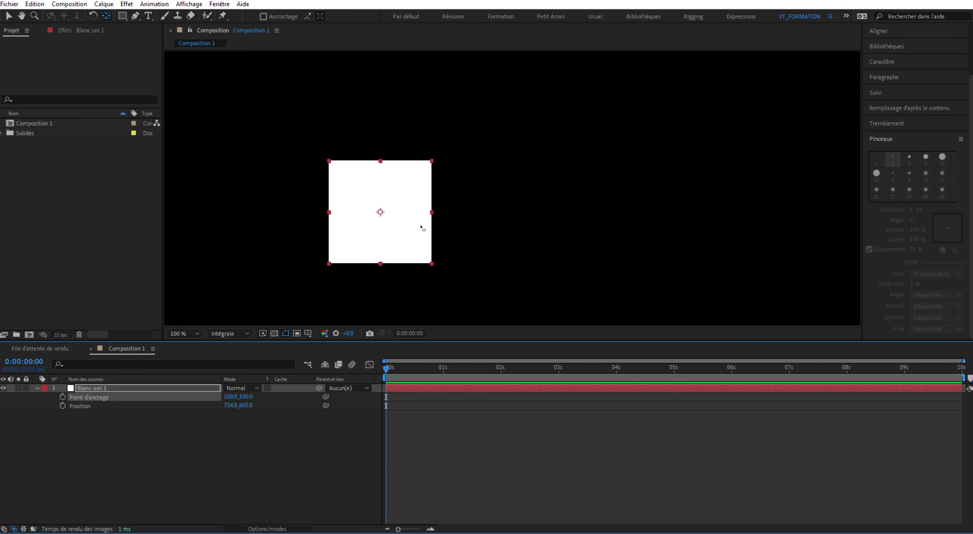
{"action": "mouse_move", "coordinate": [223, 397]}
{"action": "left_mouse_down"}
{"action": "mouse_move", "coordinate": [231, 371]}
{"action": "mouse_move", "coordinate": [42, 380]}
{"action": "left_mouse_up"}
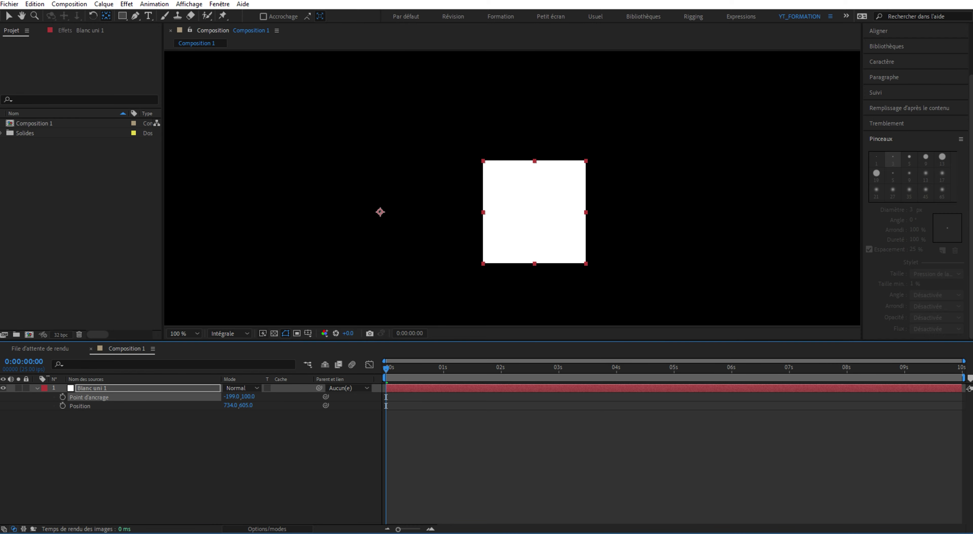
{"action": "key", "text": "r"}
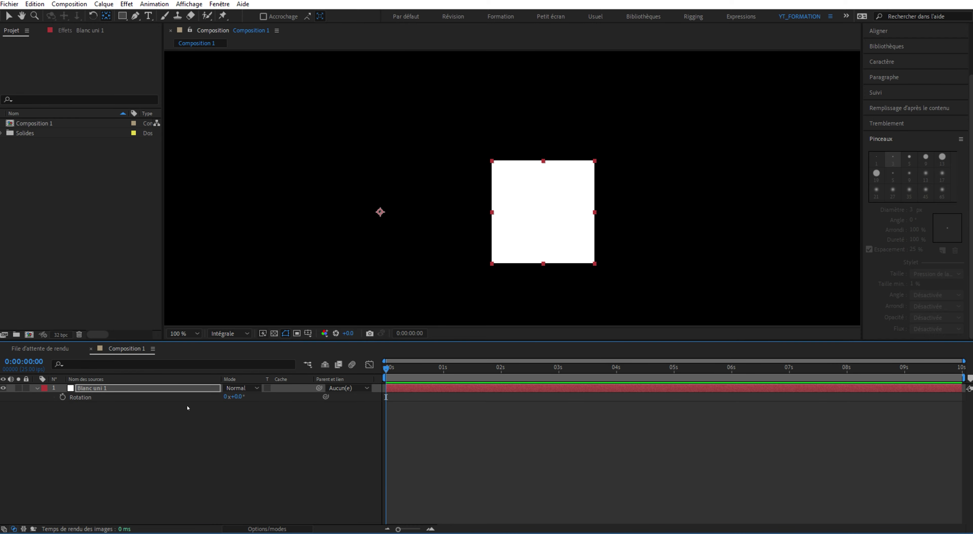
{"action": "mouse_move", "coordinate": [237, 397]}
{"action": "left_mouse_down"}
{"action": "mouse_move", "coordinate": [132, 412]}
{"action": "mouse_move", "coordinate": [453, 456]}
{"action": "mouse_move", "coordinate": [393, 437]}
{"action": "left_mouse_up"}
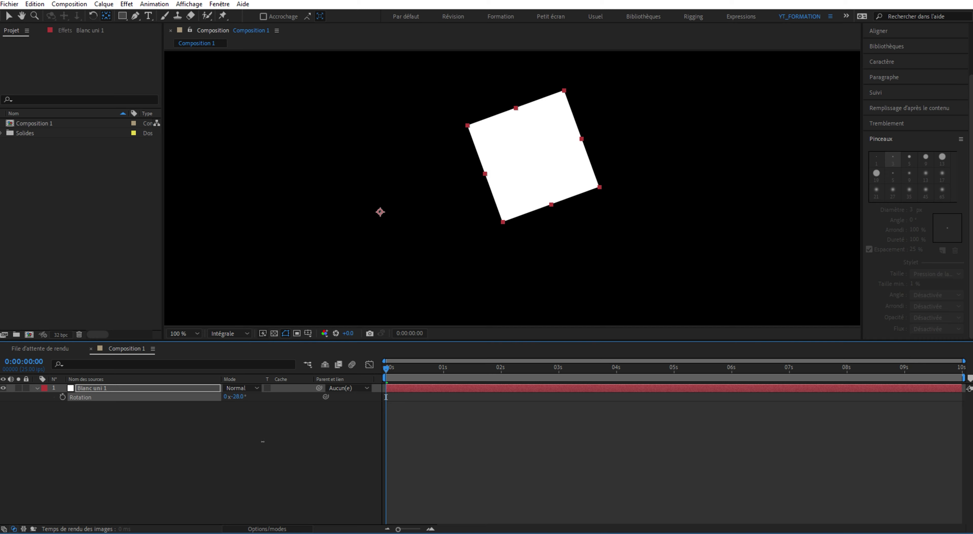
- Rotate further, then undo back to 0° rotation with the anchor recentred on the square
{"action": "left_click_drag", "start_coordinate": [393, 437], "coordinate": [271, 409]}
{"action": "key", "text": "ctrl+z"}
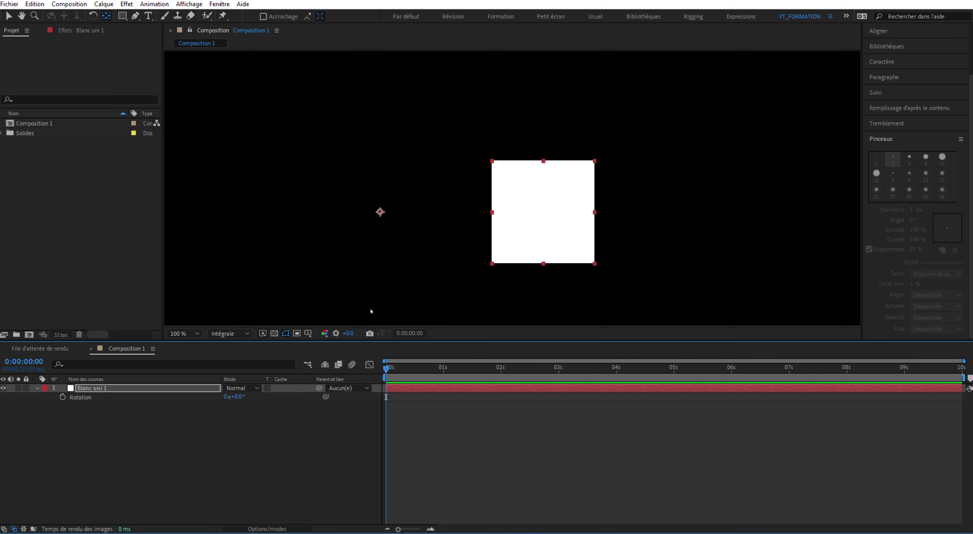
{"action": "key", "text": "ctrl+z"}
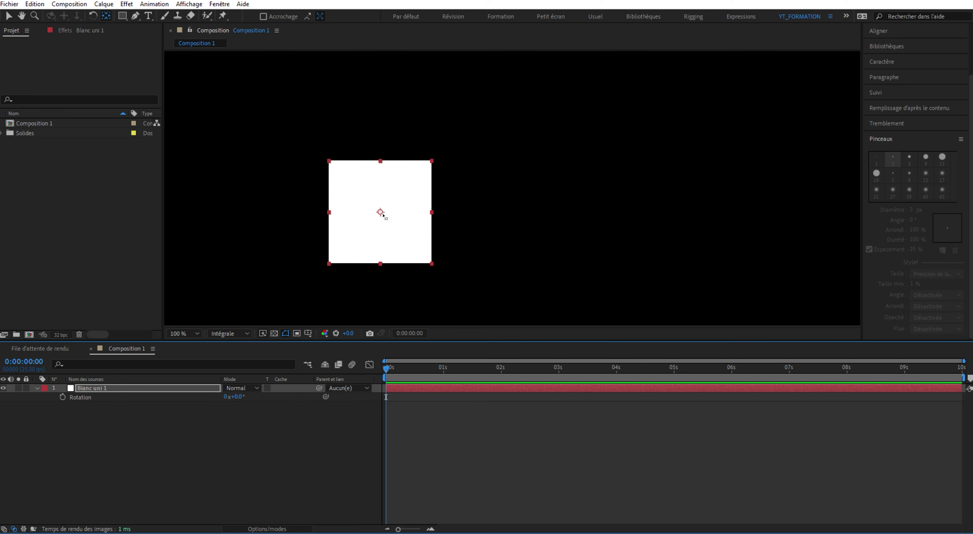
{"action": "mouse_move", "coordinate": [381, 212]}
{"action": "left_mouse_down"}
{"action": "mouse_move", "coordinate": [399, 185]}
{"action": "mouse_move", "coordinate": [355, 212]}
{"action": "left_mouse_up"}
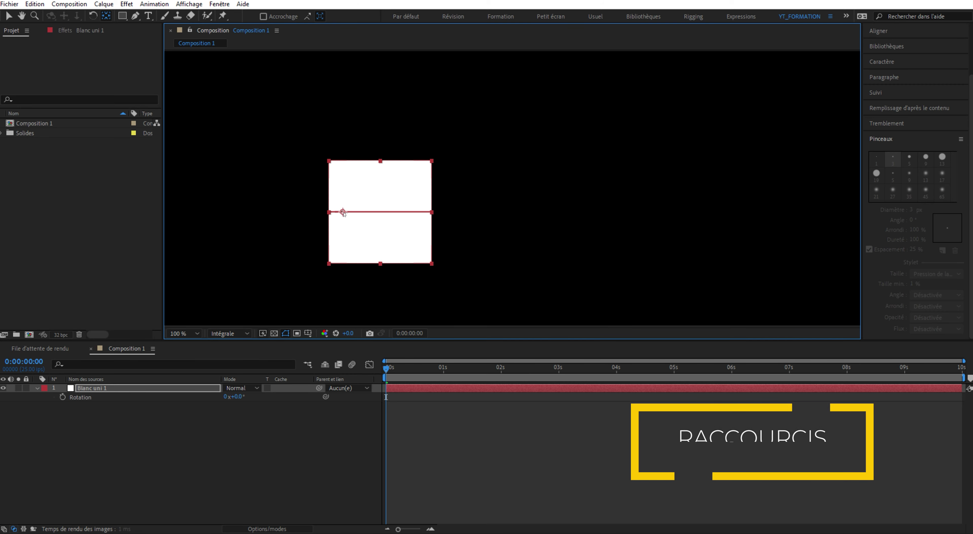
{"action": "mouse_move", "coordinate": [355, 212]}
{"action": "left_mouse_down"}
{"action": "mouse_move", "coordinate": [391, 215]}
{"action": "mouse_move", "coordinate": [380, 181]}
{"action": "left_mouse_up"}
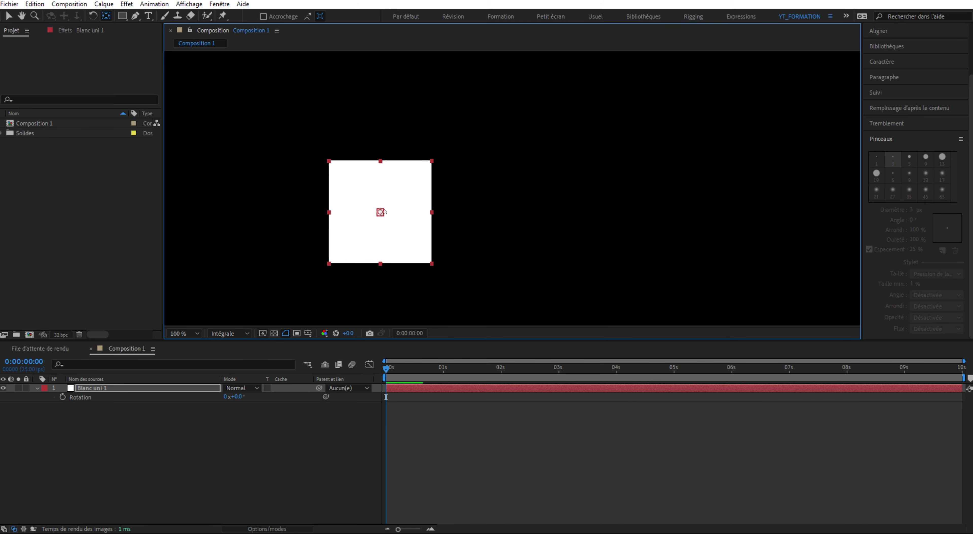
{"action": "left_click_drag", "start_coordinate": [380, 182], "coordinate": [379, 162]}
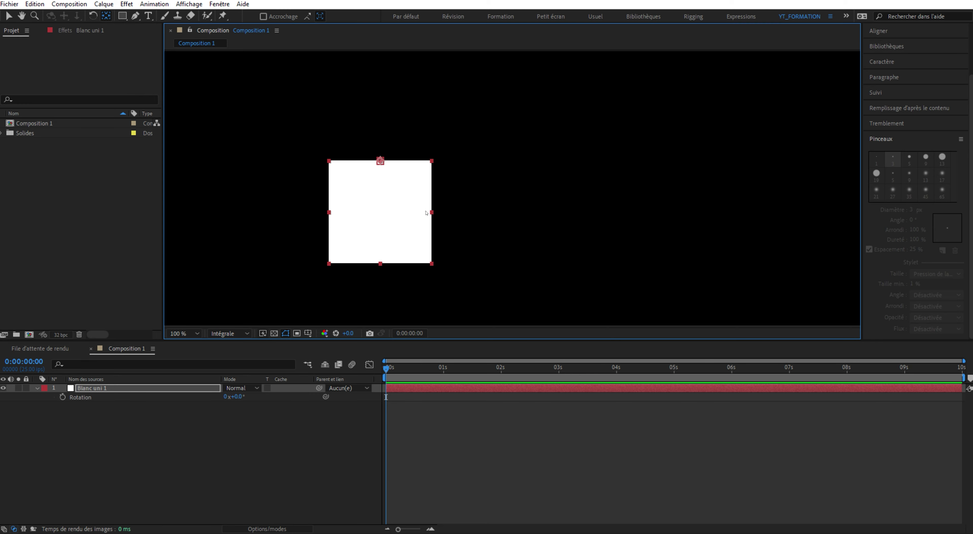
{"action": "left_click", "coordinate": [434, 215]}
{"action": "left_click_drag", "start_coordinate": [433, 254], "coordinate": [335, 210]}
- Recentre the anchor point and set the square's Position to 960, 540
{"action": "key", "text": "ctrl+alt+Home"}
{"action": "key", "text": "p"}
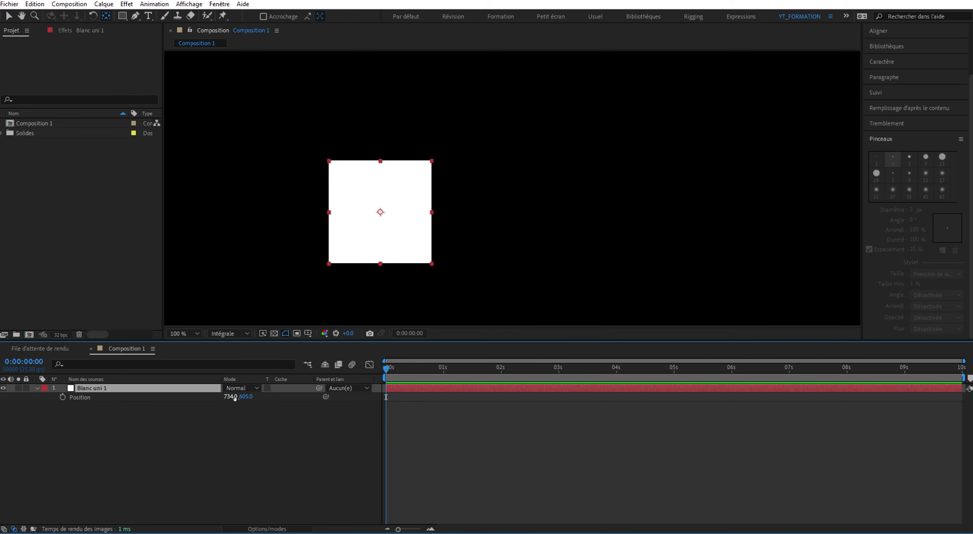
{"action": "left_click", "coordinate": [233, 397]}
{"action": "type", "text": "960"}
{"action": "key", "text": "Tab"}
{"action": "type", "text": "540"}
{"action": "key", "text": "Return"}
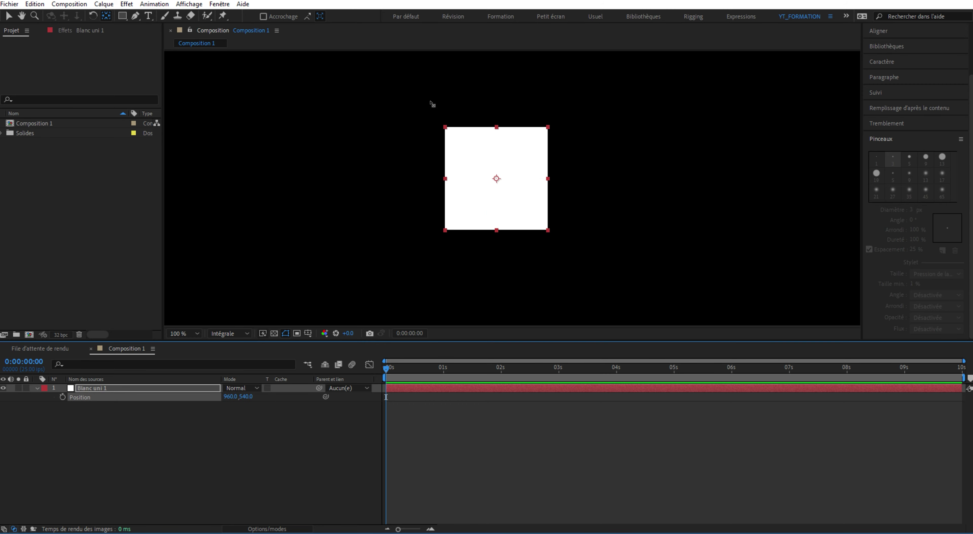
- With the Selection tool, select the solid and move the current time to 0:00:02:00
{"action": "key", "text": "comma"}
{"action": "left_click", "coordinate": [199, 483]}
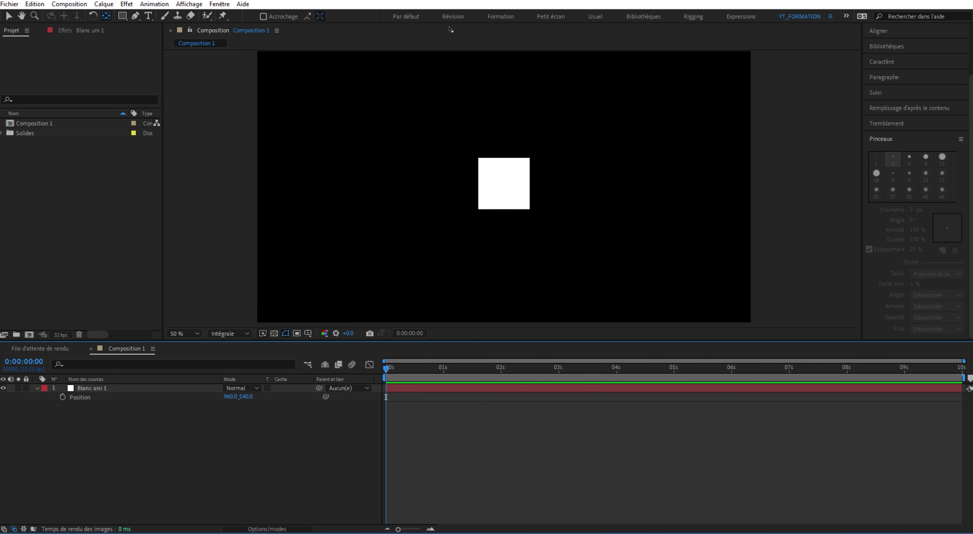
{"action": "left_click", "coordinate": [7, 17]}
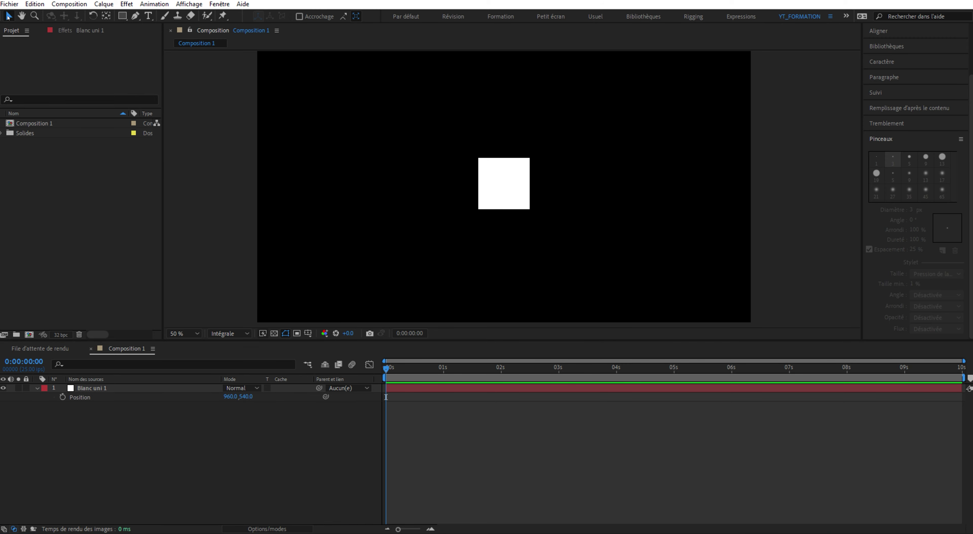
{"action": "left_click", "coordinate": [305, 475]}
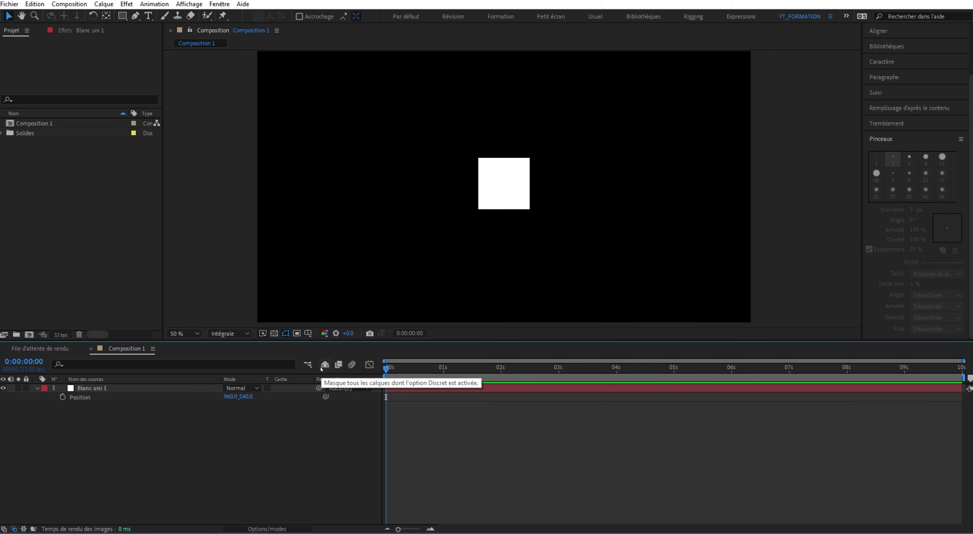
{"action": "left_click", "coordinate": [391, 390]}
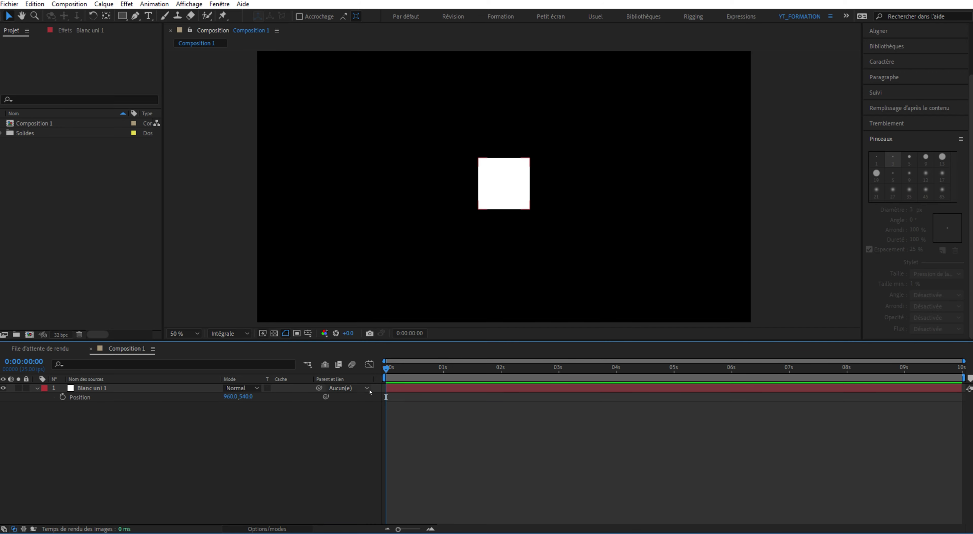
{"action": "mouse_move", "coordinate": [390, 372]}
{"action": "left_mouse_down"}
{"action": "mouse_move", "coordinate": [556, 365]}
{"action": "mouse_move", "coordinate": [386, 368]}
{"action": "mouse_move", "coordinate": [484, 365]}
{"action": "left_mouse_up"}
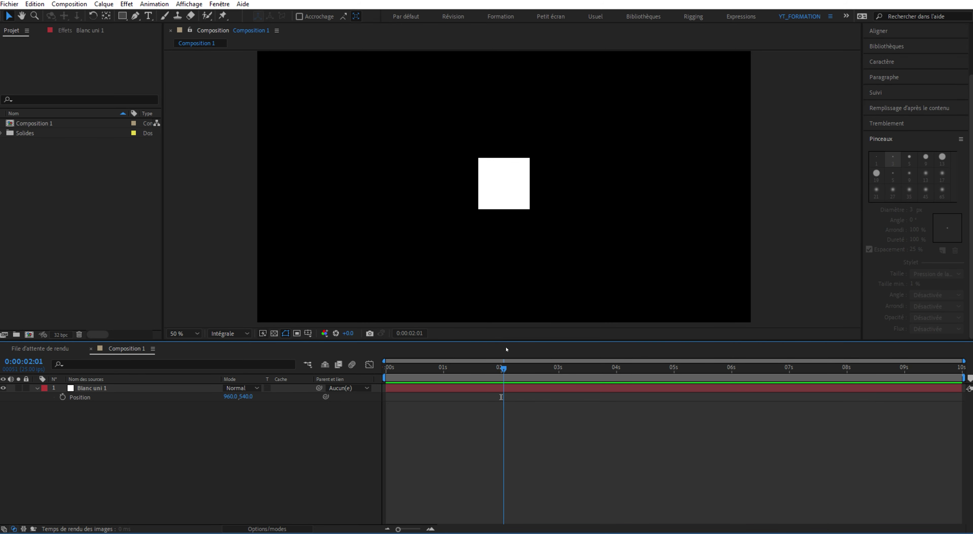
{"action": "left_click_drag", "start_coordinate": [483, 365], "coordinate": [502, 348]}
- Expand Transform, add a Position keyframe at 2 s holding 960, 540, and return near 0 s
{"action": "left_click", "coordinate": [37, 388]}
{"action": "left_click", "coordinate": [36, 388]}
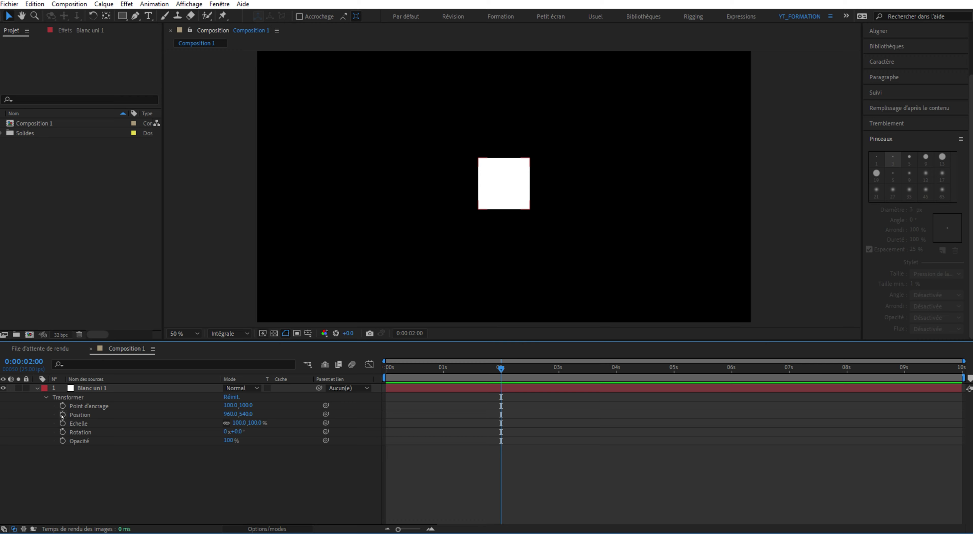
{"action": "left_click", "coordinate": [62, 415]}
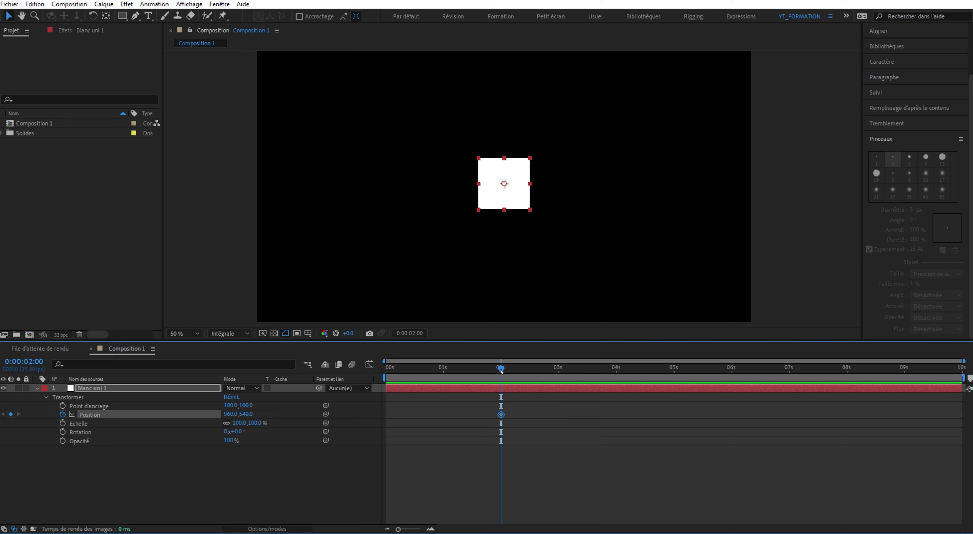
{"action": "left_click_drag", "start_coordinate": [501, 370], "coordinate": [720, 367]}
{"action": "mouse_move", "coordinate": [627, 366]}
{"action": "left_mouse_down"}
{"action": "mouse_move", "coordinate": [399, 374]}
{"action": "mouse_move", "coordinate": [516, 363]}
{"action": "mouse_move", "coordinate": [384, 358]}
{"action": "left_mouse_up"}
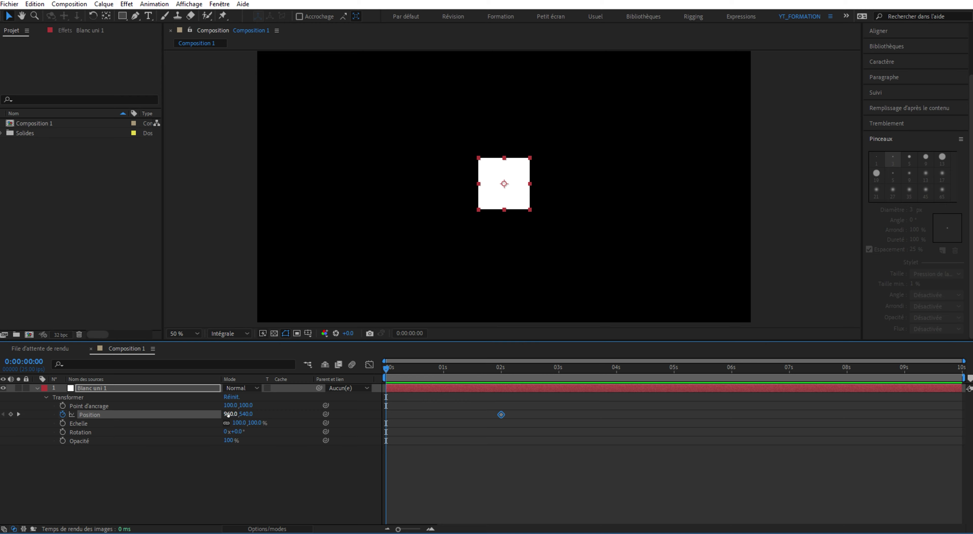
- Scrub Position X at 0 s to start the square left, check it at 1 s, keep Y 540
{"action": "mouse_move", "coordinate": [228, 414]}
{"action": "left_mouse_down"}
{"action": "mouse_move", "coordinate": [29, 414]}
{"action": "mouse_move", "coordinate": [103, 422]}
{"action": "left_mouse_up"}
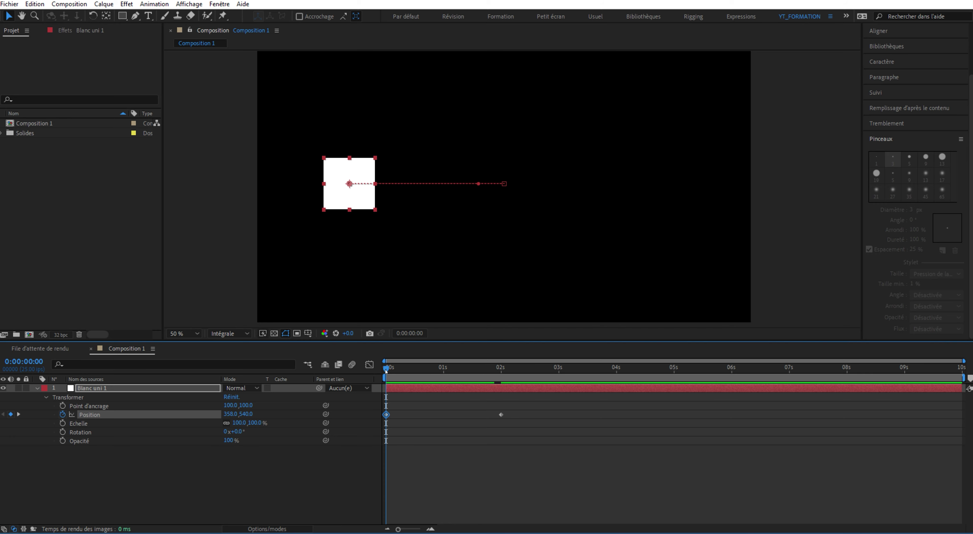
{"action": "mouse_move", "coordinate": [386, 371]}
{"action": "left_mouse_down"}
{"action": "mouse_move", "coordinate": [494, 383]}
{"action": "mouse_move", "coordinate": [388, 390]}
{"action": "mouse_move", "coordinate": [452, 380]}
{"action": "mouse_move", "coordinate": [446, 372]}
{"action": "left_mouse_up"}
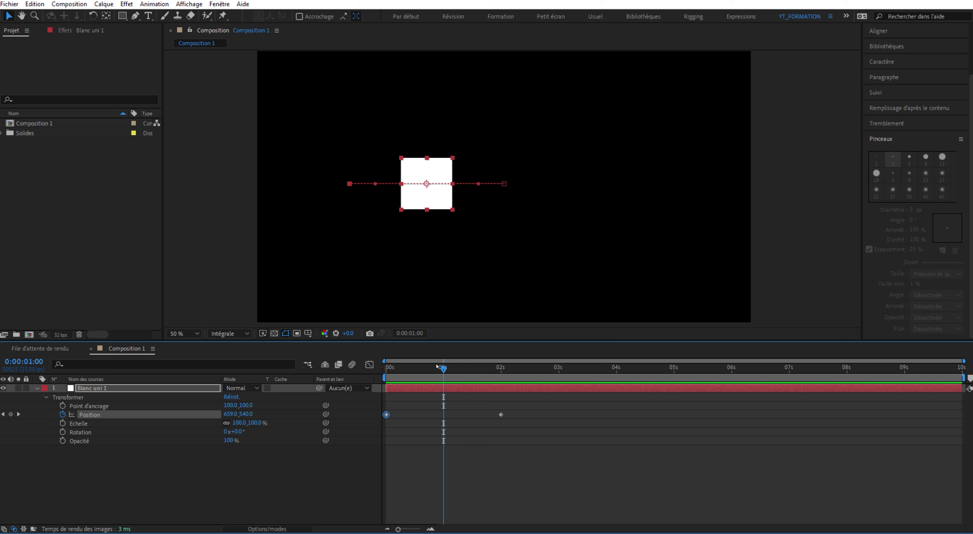
{"action": "mouse_move", "coordinate": [442, 368]}
{"action": "left_mouse_down"}
{"action": "mouse_move", "coordinate": [400, 378]}
{"action": "mouse_move", "coordinate": [442, 379]}
{"action": "left_mouse_up"}
{"action": "left_click", "coordinate": [246, 414]}
{"action": "type", "text": "54"}
{"action": "type", "text": "0"}
{"action": "key", "text": "Return"}
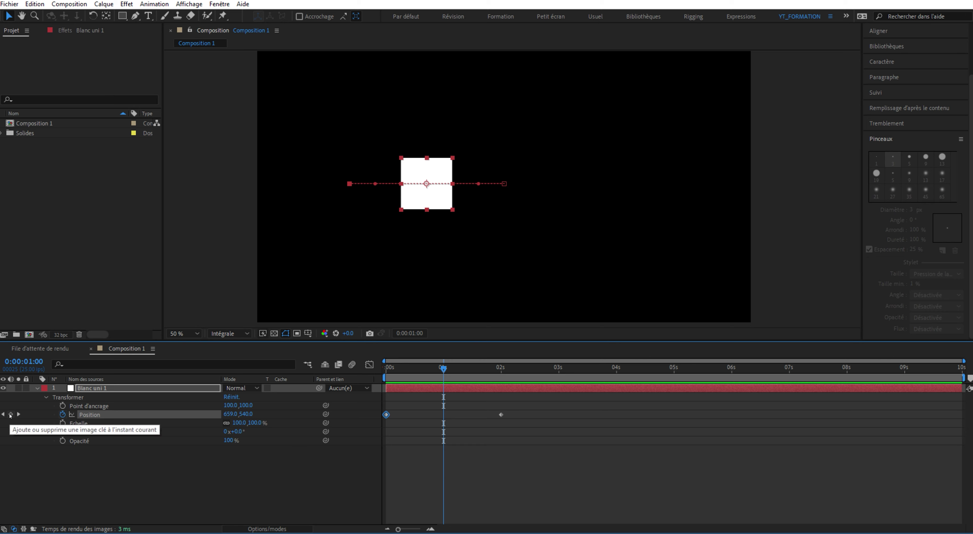
{"action": "left_click", "coordinate": [11, 414]}
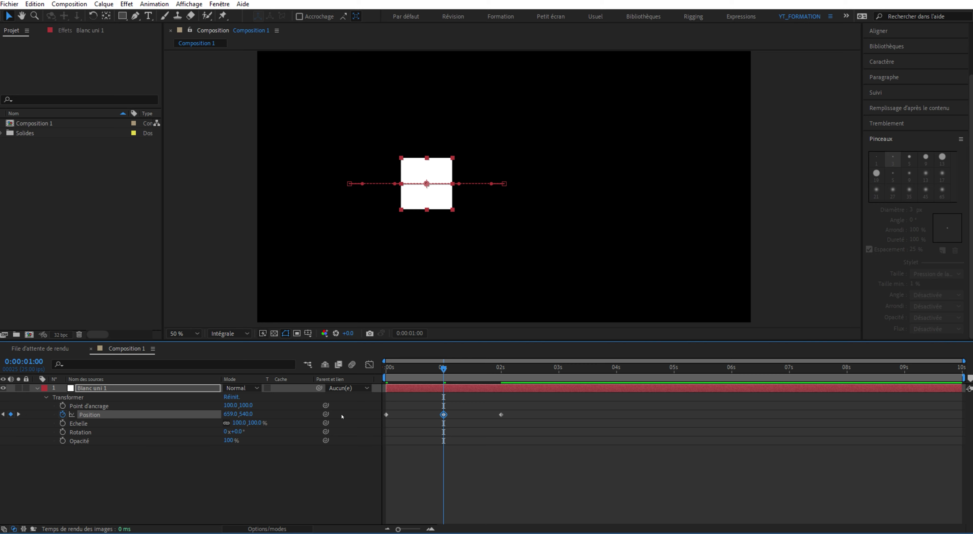
{"action": "left_click_drag", "start_coordinate": [441, 372], "coordinate": [504, 364]}
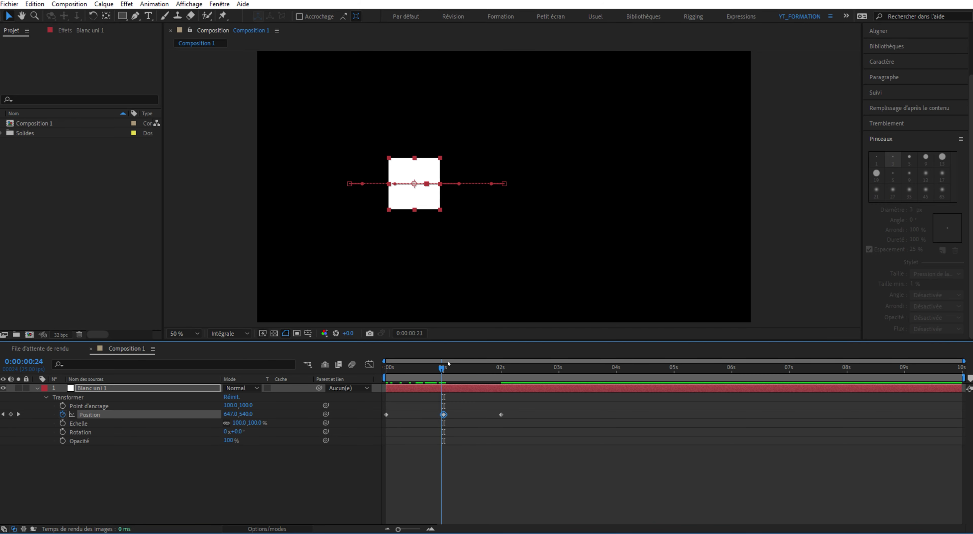
{"action": "left_click_drag", "start_coordinate": [504, 364], "coordinate": [385, 369]}
{"action": "key", "text": "ctrl+z"}
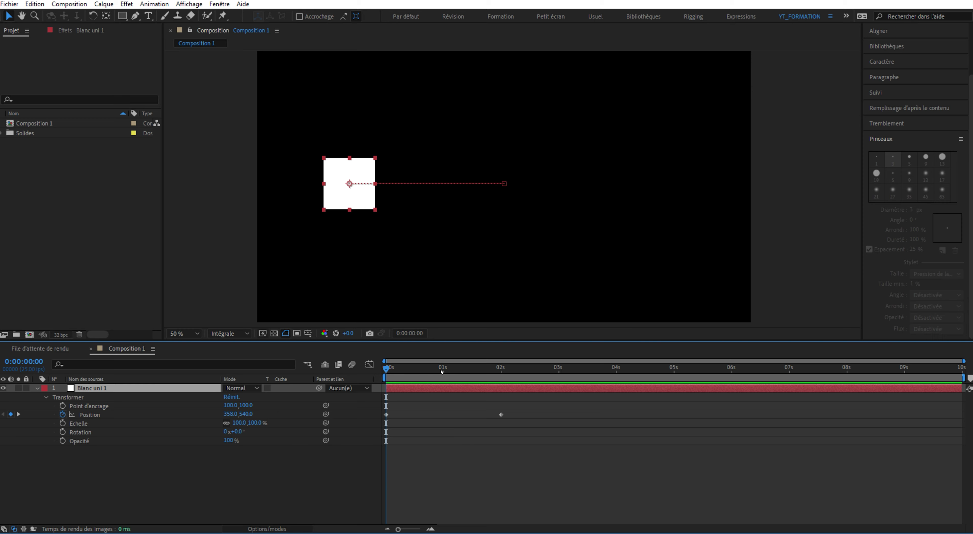
- Try moving the centre Position keyframe later, to about 5 s, and scrub the slower slide
{"action": "left_click_drag", "start_coordinate": [386, 368], "coordinate": [455, 369]}
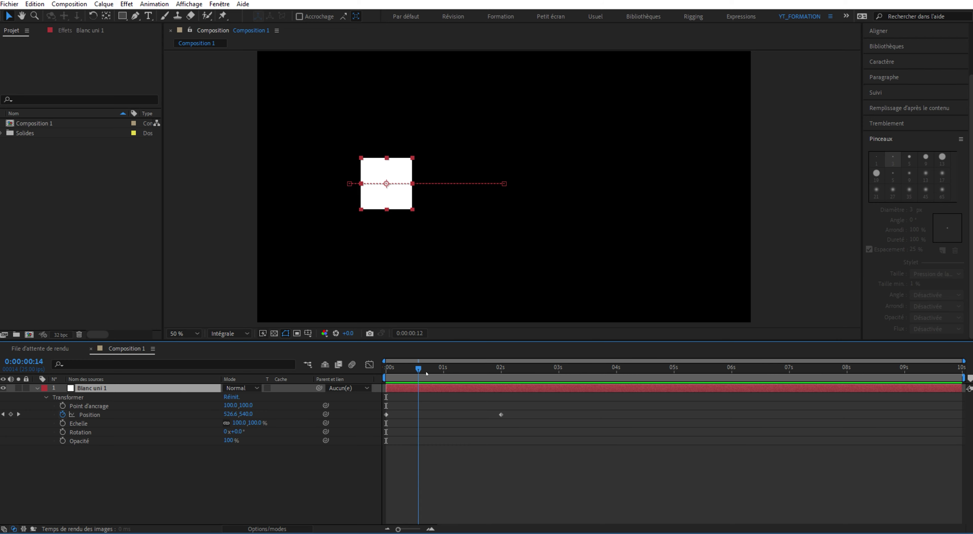
{"action": "key", "text": "Home"}
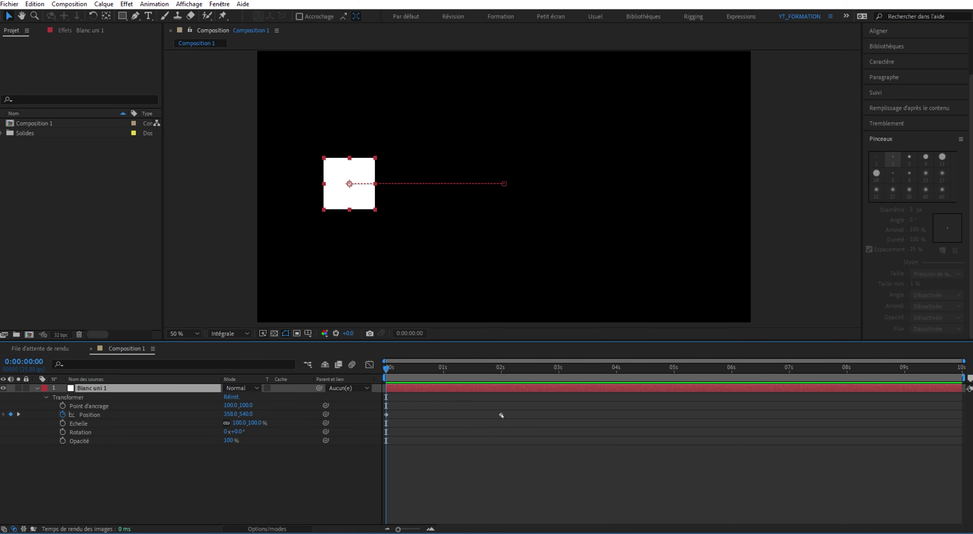
{"action": "left_click_drag", "start_coordinate": [501, 415], "coordinate": [675, 414]}
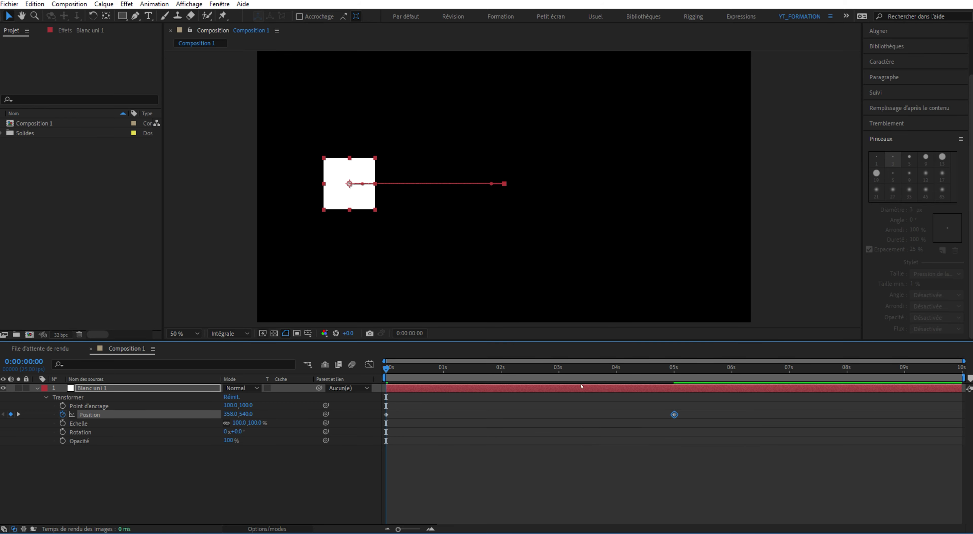
{"action": "mouse_move", "coordinate": [392, 368]}
{"action": "left_mouse_down"}
{"action": "mouse_move", "coordinate": [674, 391]}
{"action": "mouse_move", "coordinate": [395, 390]}
{"action": "mouse_move", "coordinate": [522, 387]}
{"action": "mouse_move", "coordinate": [447, 384]}
{"action": "left_mouse_up"}
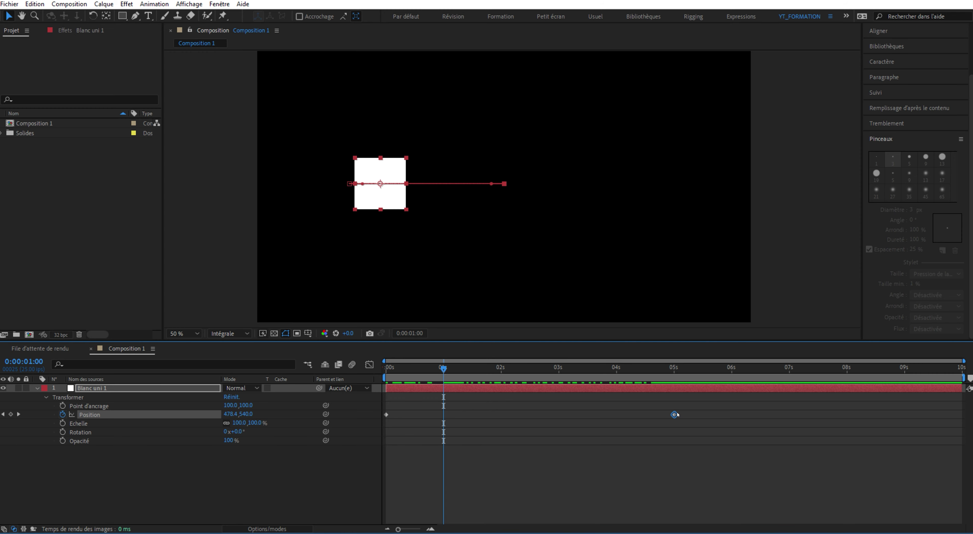
- Move the centre Position keyframe to 1 s and preview the square reaching the middle
{"action": "left_click_drag", "start_coordinate": [674, 414], "coordinate": [444, 414]}
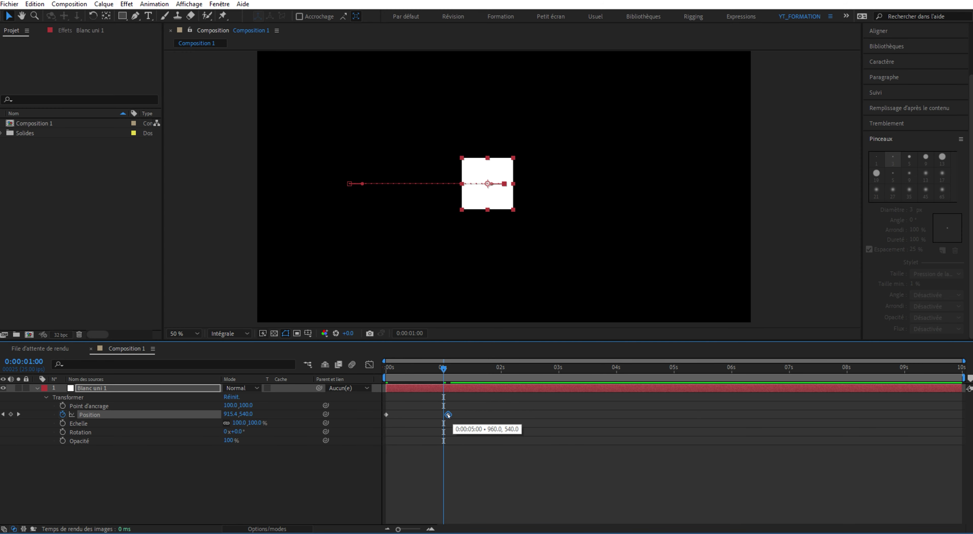
{"action": "left_click_drag", "start_coordinate": [443, 368], "coordinate": [374, 366]}
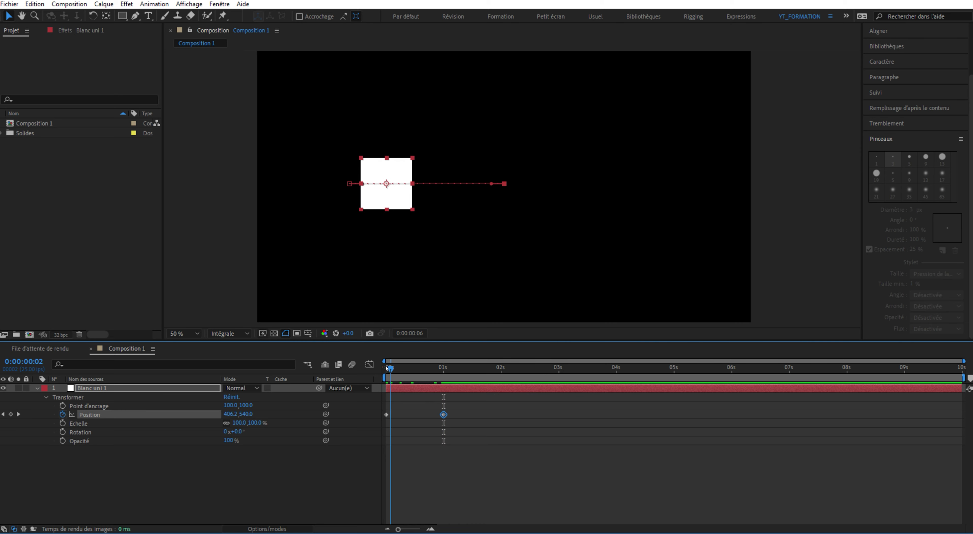
{"action": "key", "text": "space"}
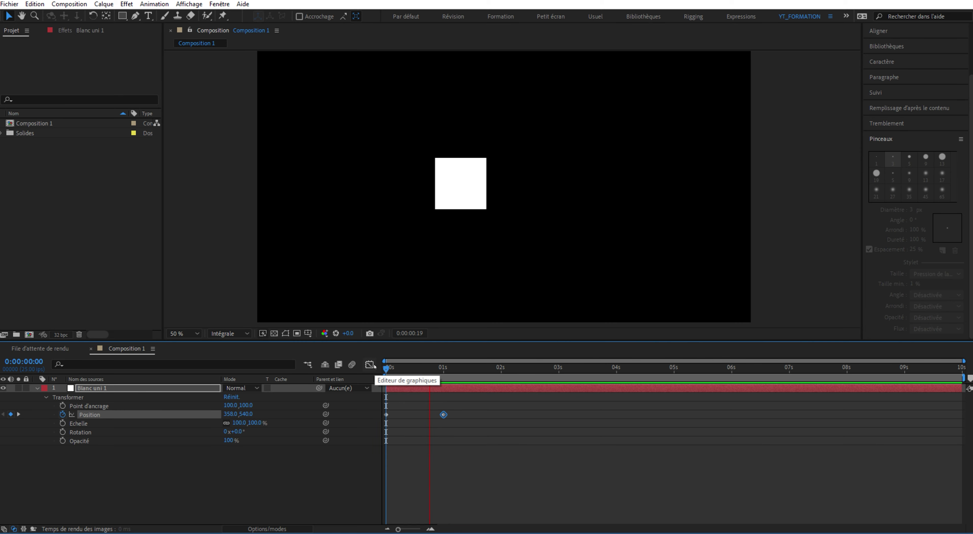
{"action": "key", "text": "space"}
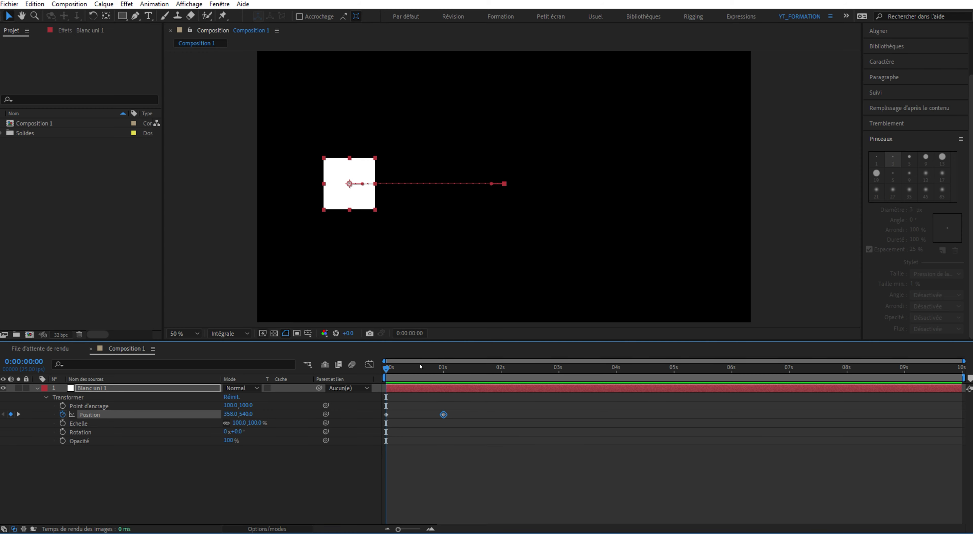
{"action": "mouse_move", "coordinate": [454, 374]}
{"action": "left_mouse_down"}
{"action": "mouse_move", "coordinate": [465, 366]}
{"action": "mouse_move", "coordinate": [371, 368]}
{"action": "left_mouse_up"}
{"action": "left_click_drag", "start_coordinate": [397, 373], "coordinate": [385, 369]}
- Add Position keyframes at 2 s, about 4 s and 7 s, pushing the square further right, then deselect
{"action": "left_click", "coordinate": [501, 367]}
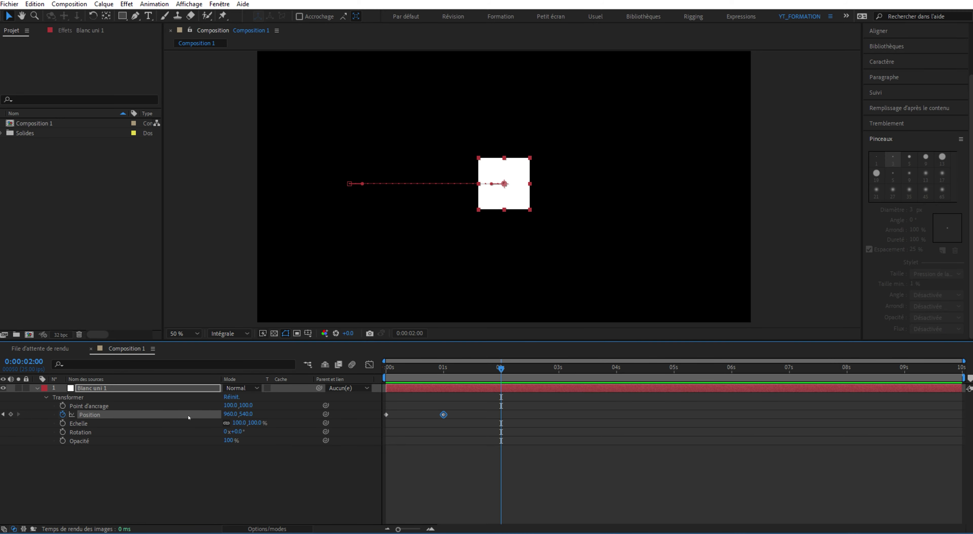
{"action": "left_click_drag", "start_coordinate": [230, 414], "coordinate": [283, 430]}
{"action": "key", "text": "shift+Page_Down"}
{"action": "key", "text": "shift+Page_Down"}
{"action": "key", "text": "shift+Page_Down"}
{"action": "key", "text": "Page_Down"}
{"action": "key", "text": "Page_Down"}
{"action": "key", "text": "Page_Down"}
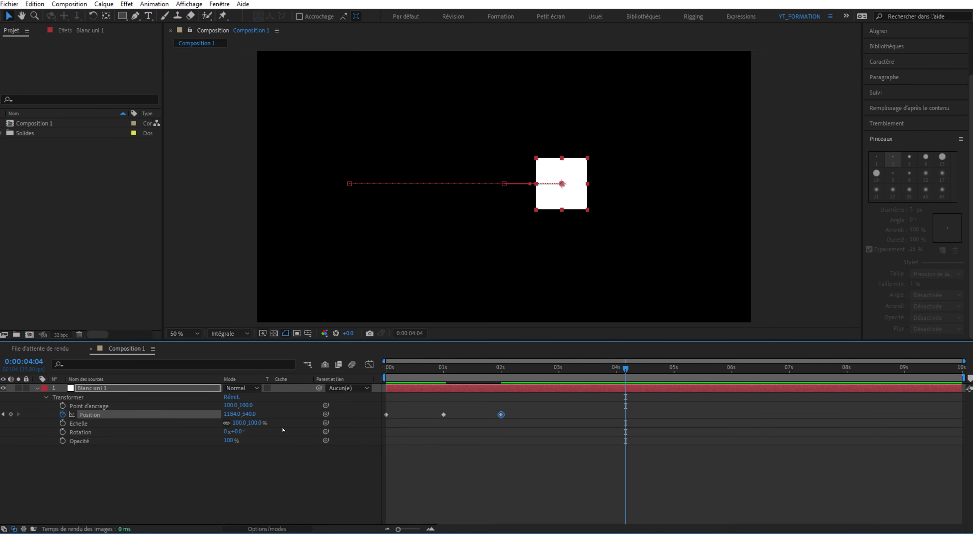
{"action": "mouse_move", "coordinate": [230, 415]}
{"action": "left_mouse_down"}
{"action": "mouse_move", "coordinate": [276, 424]}
{"action": "mouse_move", "coordinate": [195, 415]}
{"action": "left_mouse_up"}
{"action": "key", "text": "shift+Page_Down"}
{"action": "key", "text": "shift+Page_Down"}
{"action": "key", "text": "shift+Page_Down"}
{"action": "key", "text": "shift+Page_Down"}
{"action": "key", "text": "shift+Page_Down"}
{"action": "key", "text": "shift+Page_Down"}
{"action": "key", "text": "Page_Down"}
{"action": "key", "text": "Page_Down"}
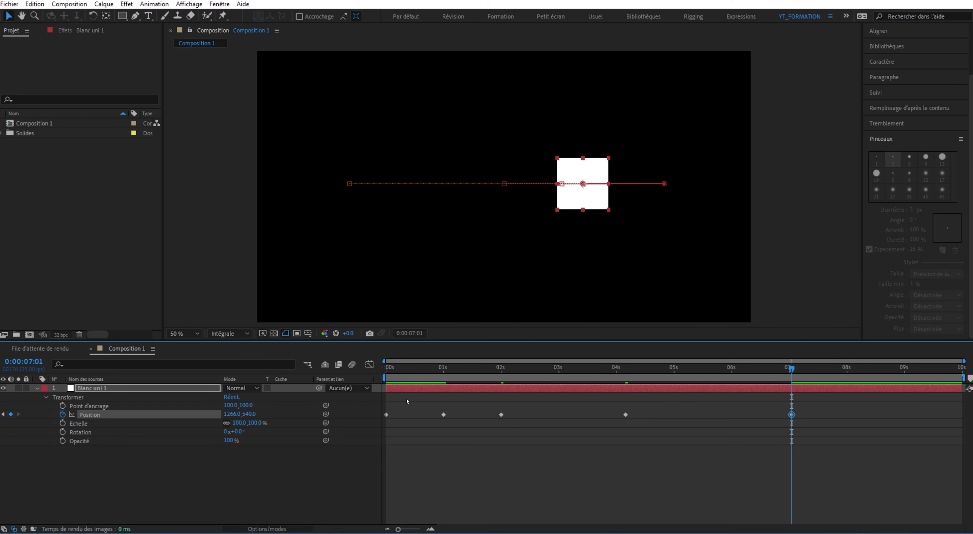
{"action": "left_click", "coordinate": [662, 367]}
{"action": "key", "text": "Home"}
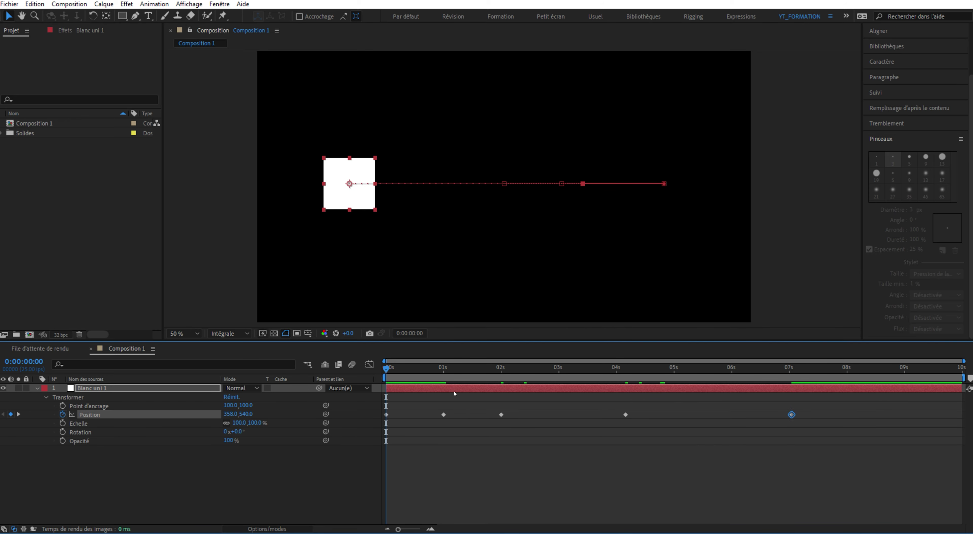
{"action": "left_click", "coordinate": [339, 453]}
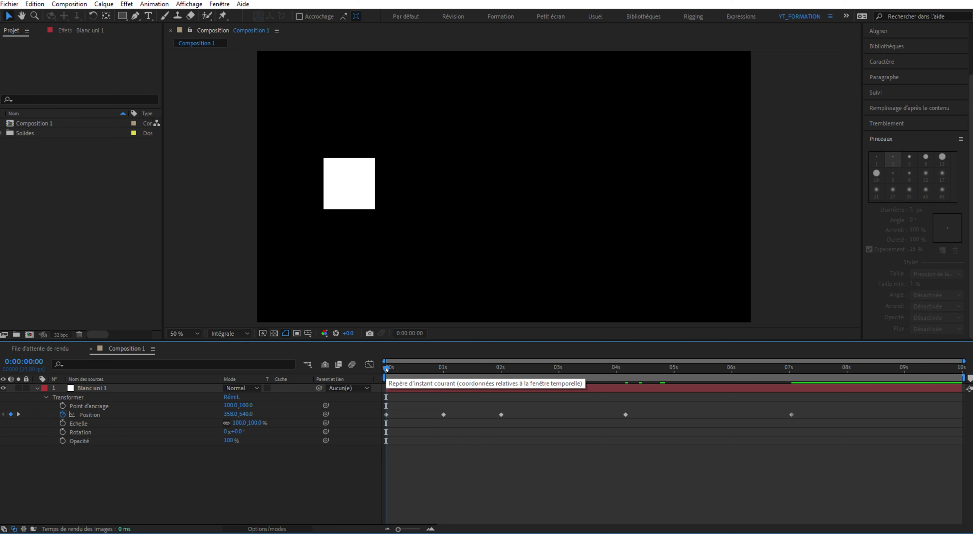
{"action": "left_click", "coordinate": [441, 370]}
{"action": "left_click_drag", "start_coordinate": [441, 371], "coordinate": [336, 389]}
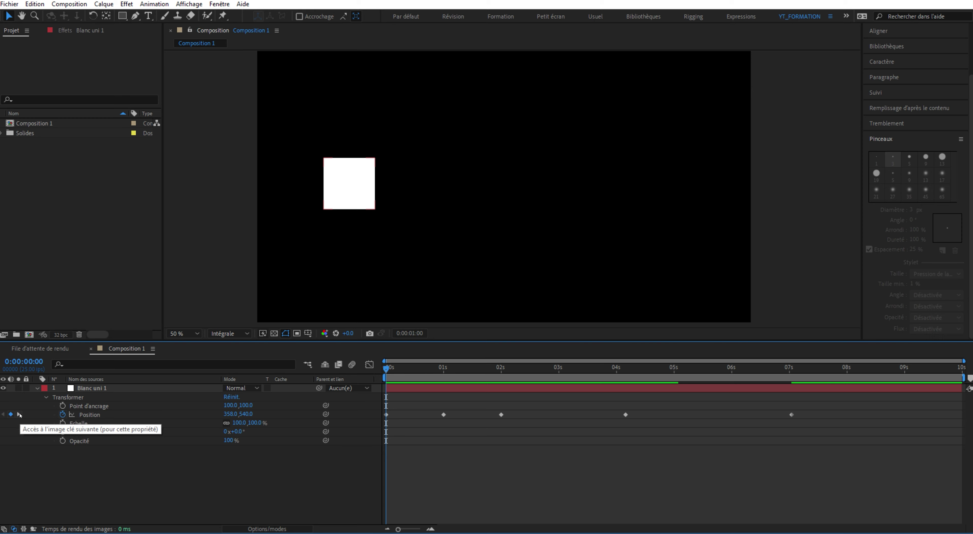
{"action": "left_click", "coordinate": [19, 414]}
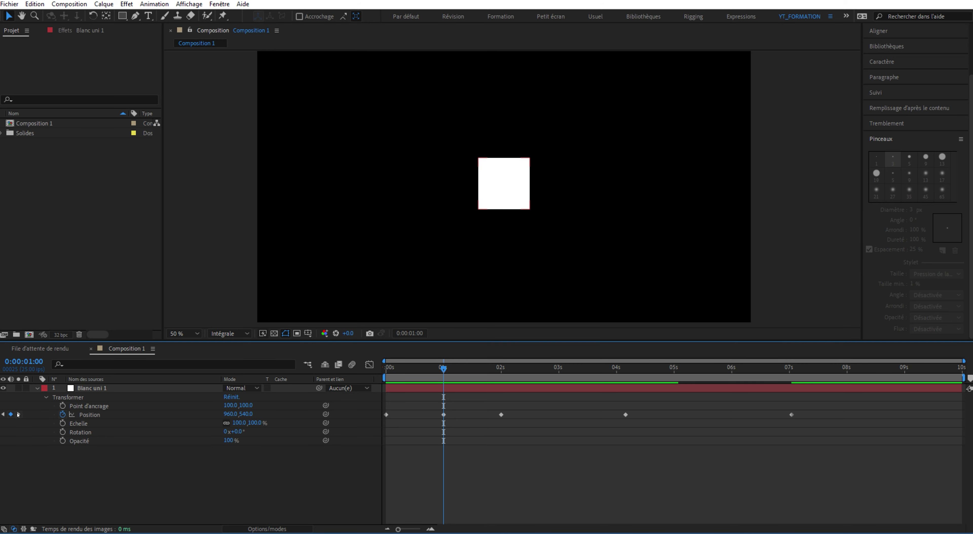
{"action": "left_click", "coordinate": [19, 414]}
{"action": "left_click", "coordinate": [18, 414]}
{"action": "left_click", "coordinate": [19, 414]}
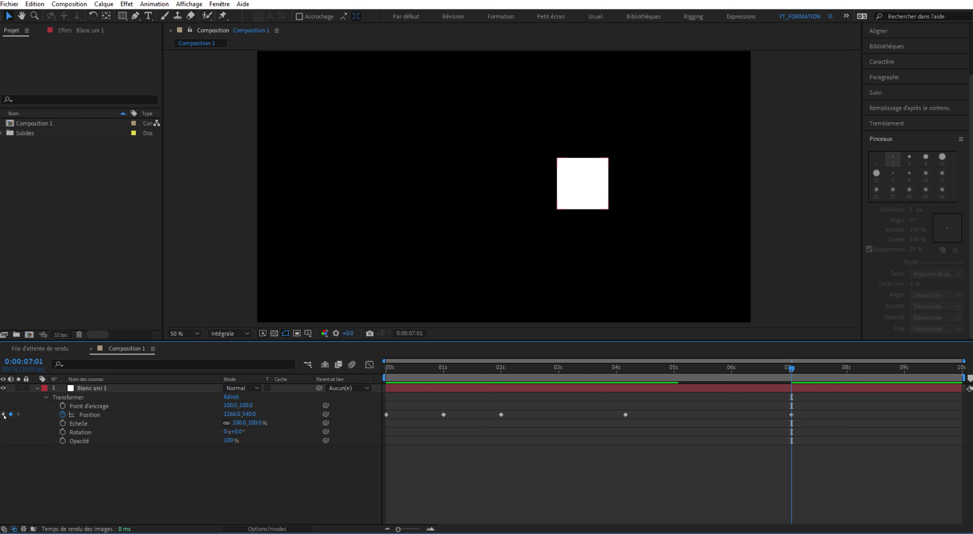
{"action": "left_click", "coordinate": [3, 414]}
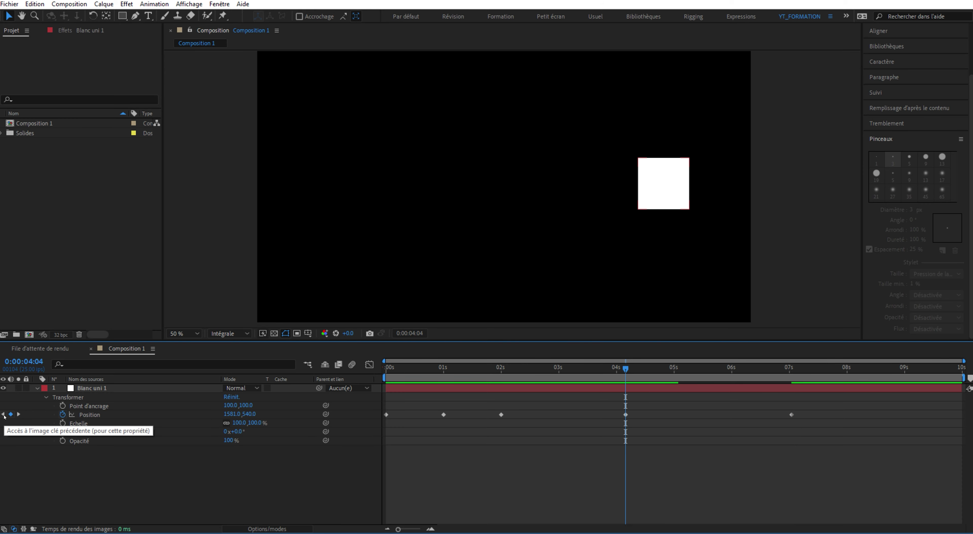
{"action": "left_click", "coordinate": [3, 414]}
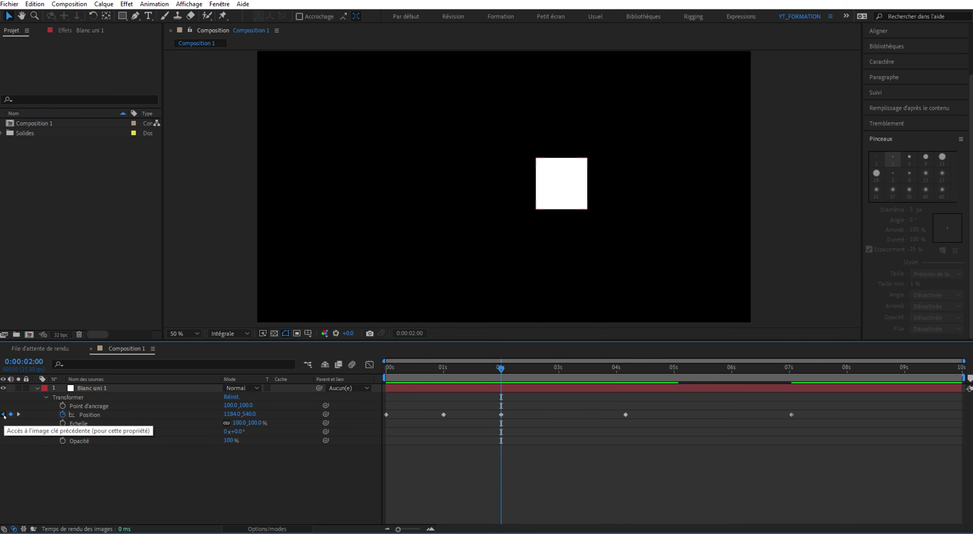
{"action": "left_click", "coordinate": [3, 414]}
{"action": "left_click", "coordinate": [3, 414]}
{"action": "left_click", "coordinate": [19, 414]}
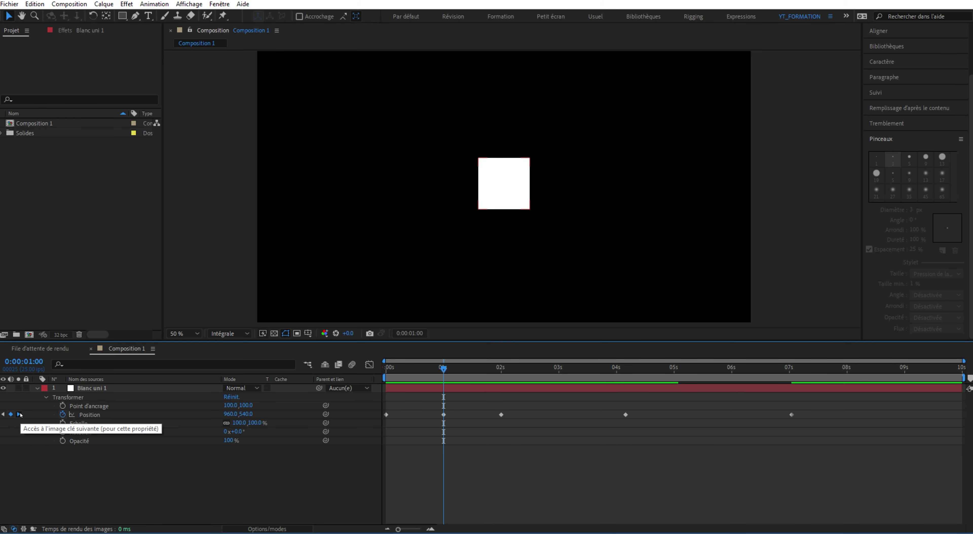
{"action": "left_click", "coordinate": [19, 414]}
{"action": "left_click", "coordinate": [4, 414]}
{"action": "left_click", "coordinate": [18, 414]}
{"action": "left_click", "coordinate": [19, 414]}
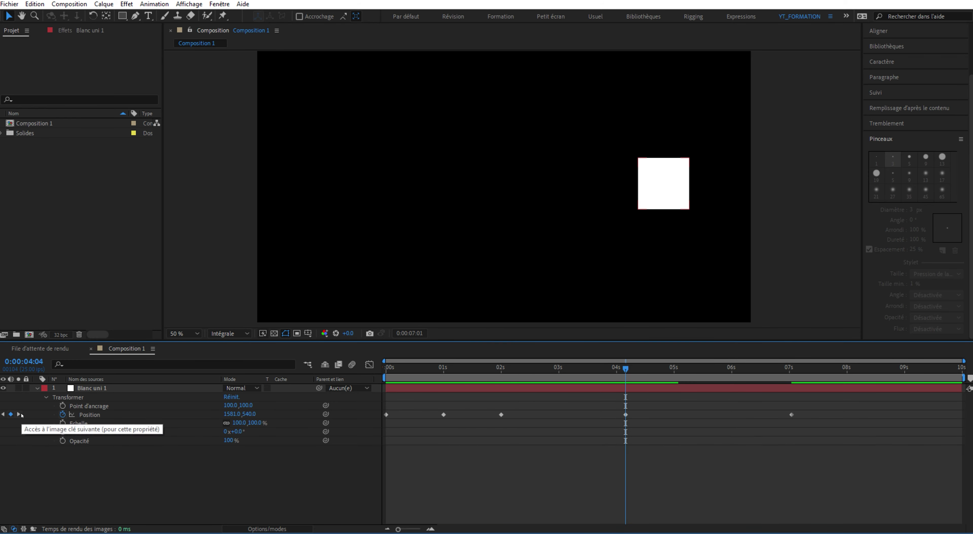
{"action": "left_click", "coordinate": [18, 414]}
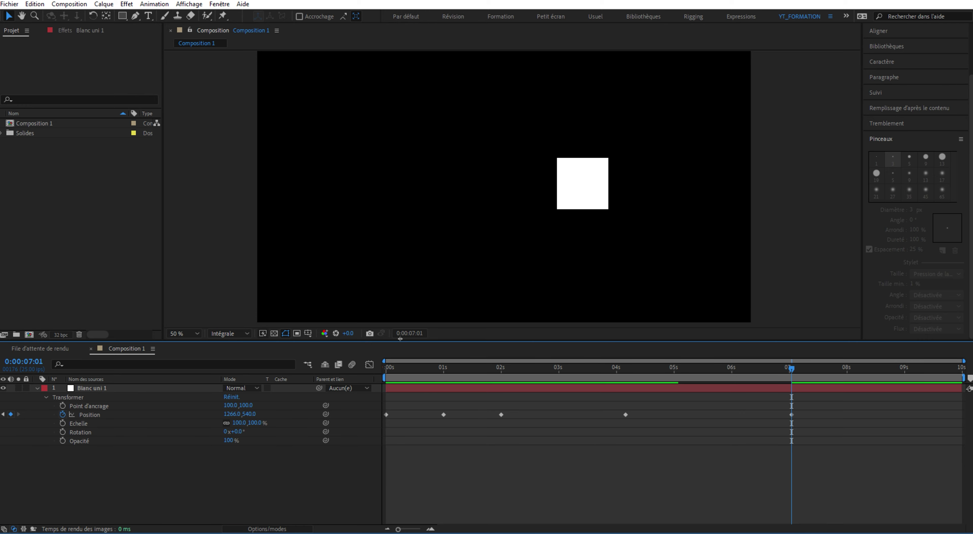
{"action": "left_click", "coordinate": [44, 387]}
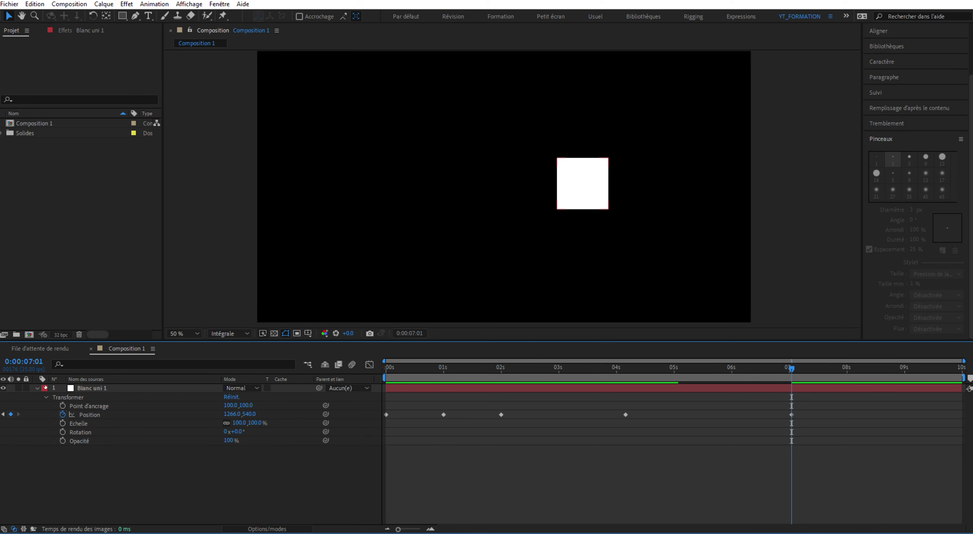
{"action": "left_click", "coordinate": [4, 414]}
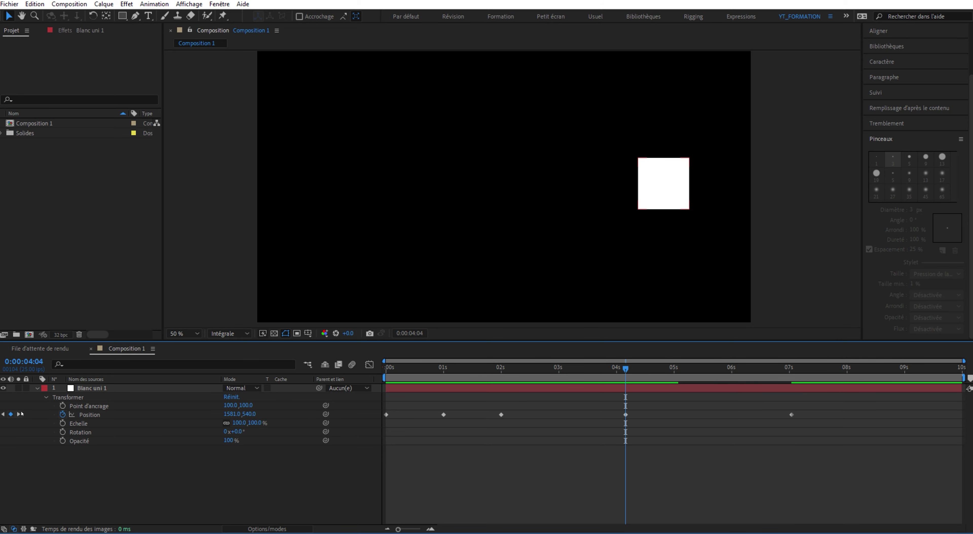
{"action": "left_click", "coordinate": [18, 415]}
{"action": "left_click", "coordinate": [3, 415]}
{"action": "left_click", "coordinate": [19, 414]}
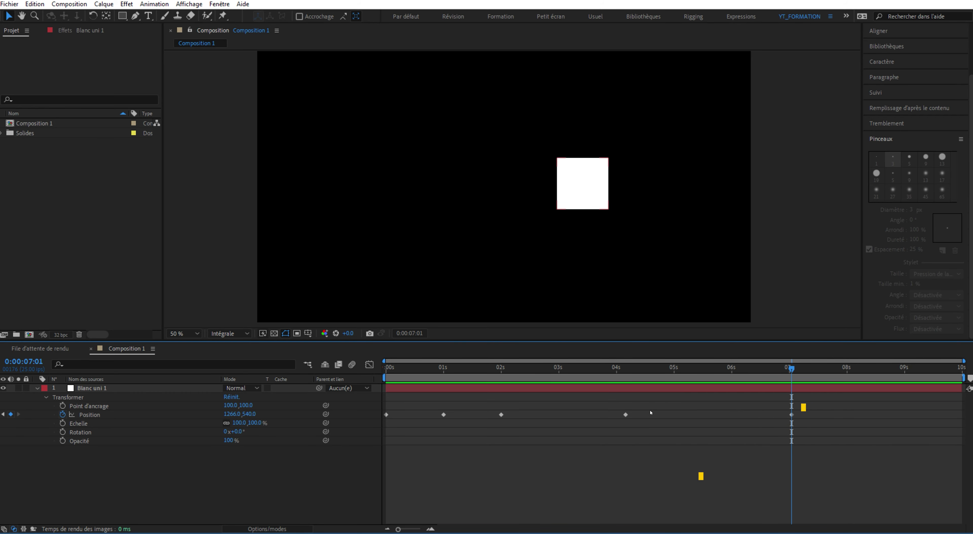
{"action": "key", "text": "j"}
{"action": "key", "text": "j"}
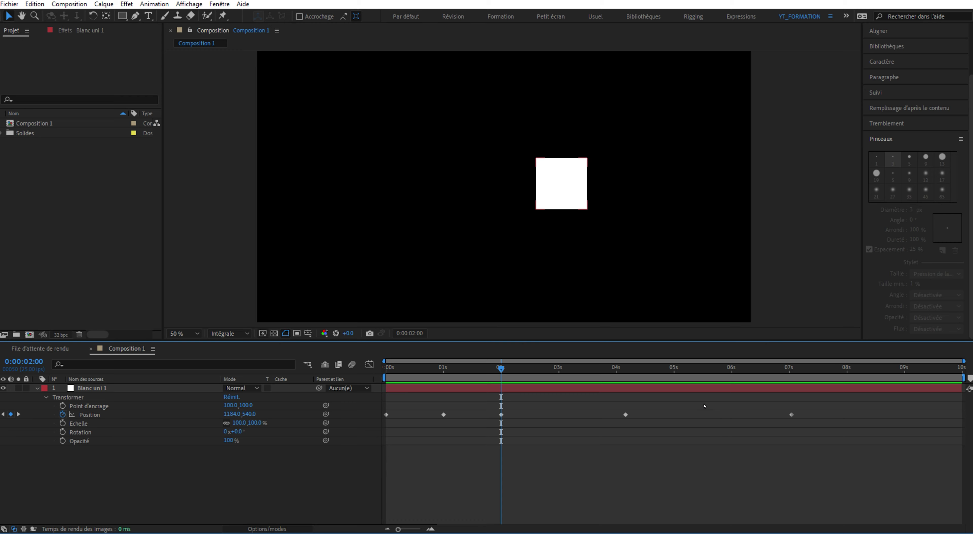
{"action": "key", "text": "j"}
{"action": "key", "text": "j"}
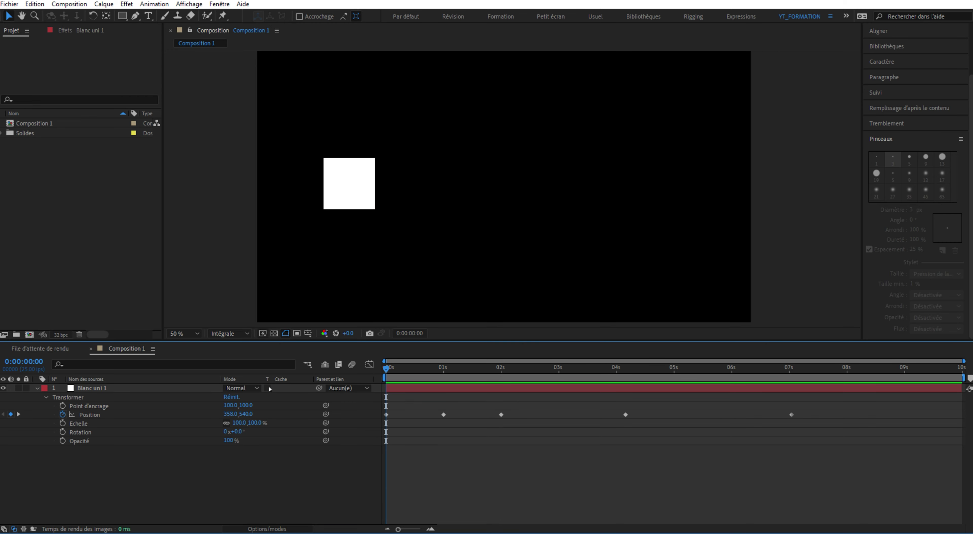
{"action": "left_click", "coordinate": [269, 389]}
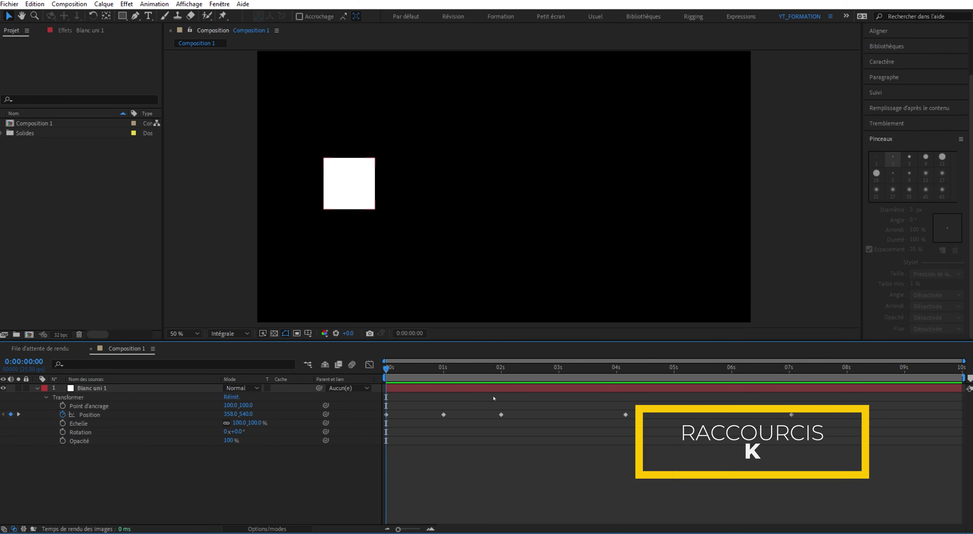
{"action": "left_click", "coordinate": [493, 398]}
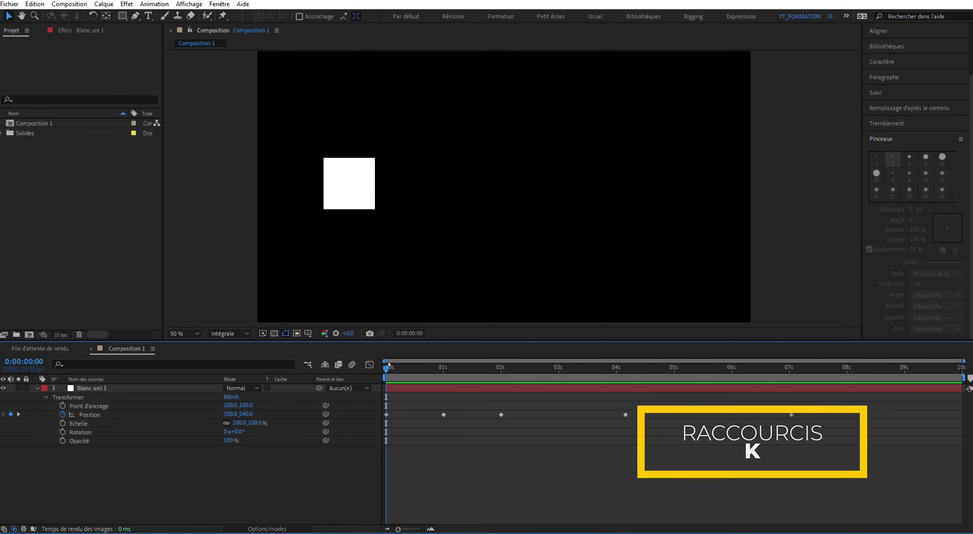
{"action": "key", "text": "k"}
{"action": "key", "text": "k"}
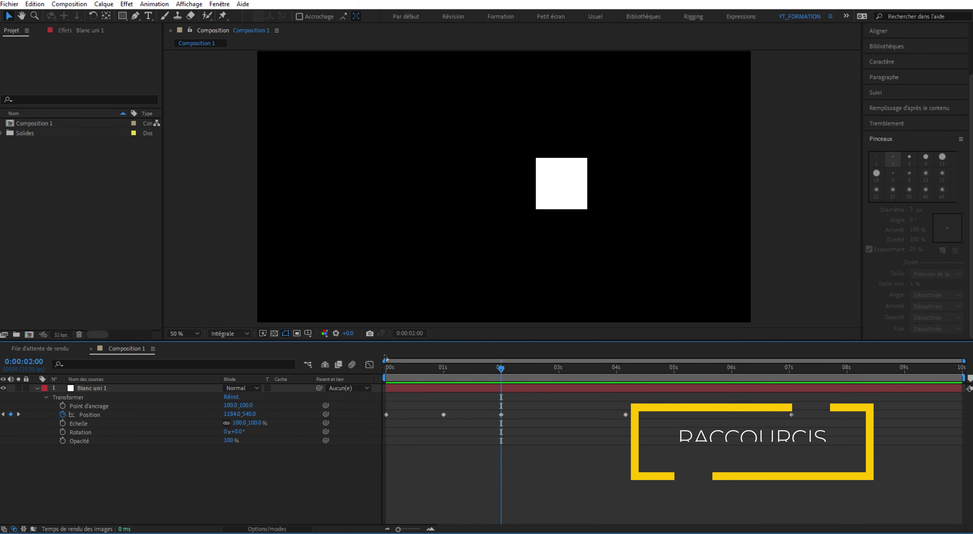
{"action": "key", "text": "k"}
{"action": "key", "text": "k"}
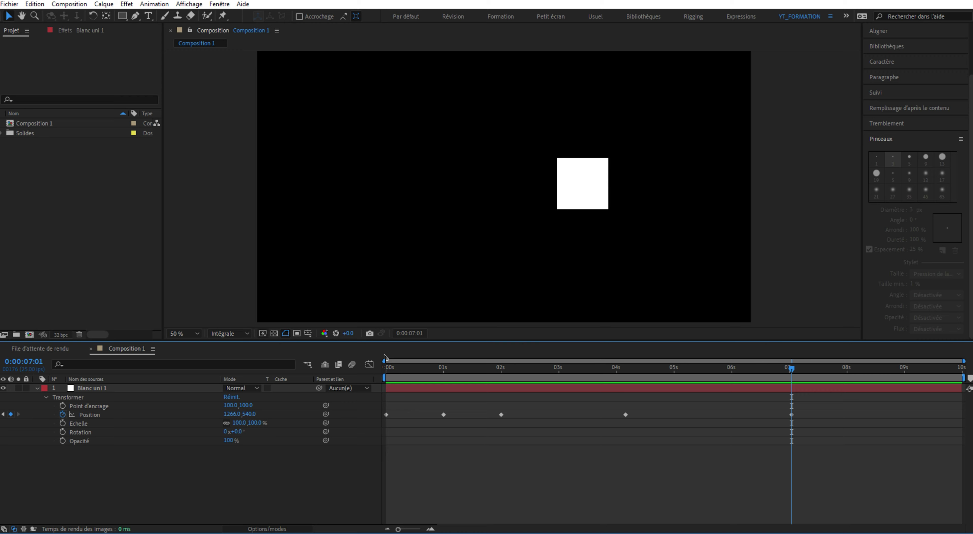
{"action": "left_click", "coordinate": [387, 363]}
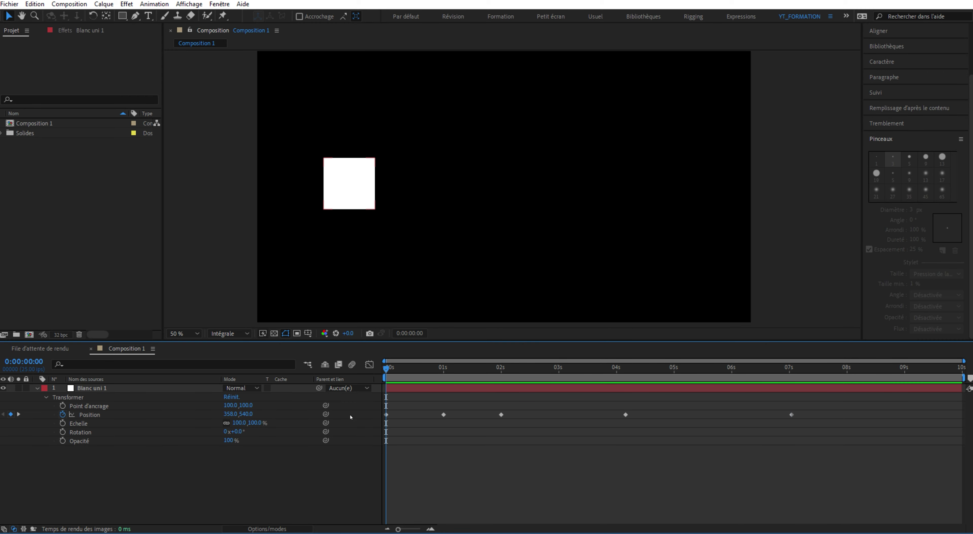
- Delete the Position keyframes at 2 s, 4 s and 7 s, keeping those at 0 s and 1 s
{"action": "left_click", "coordinate": [185, 419]}
{"action": "left_click_drag", "start_coordinate": [480, 394], "coordinate": [876, 450]}
{"action": "key", "text": "Delete"}
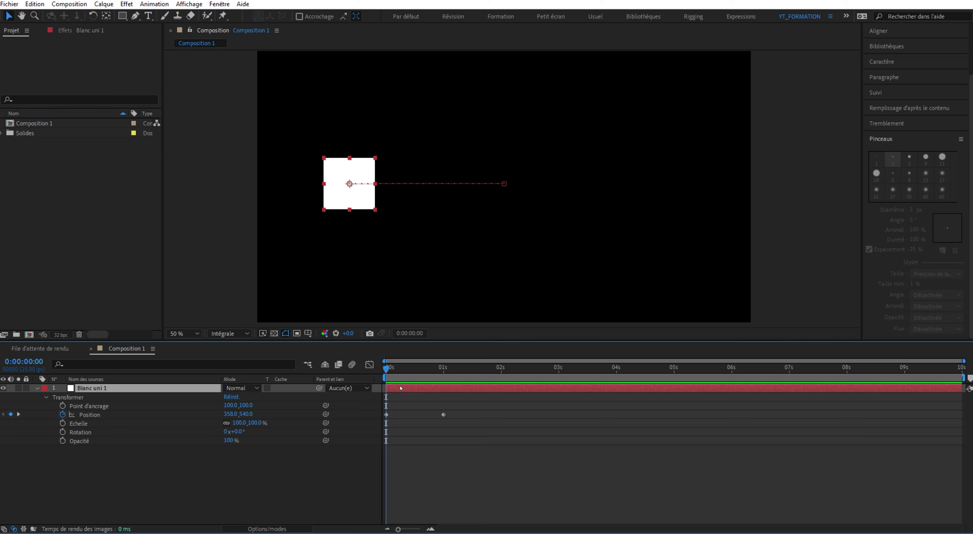
{"action": "left_click_drag", "start_coordinate": [386, 370], "coordinate": [384, 370]}
- Start Scale keyframing at 0 s with Scale set to 0%
{"action": "left_click", "coordinate": [62, 423]}
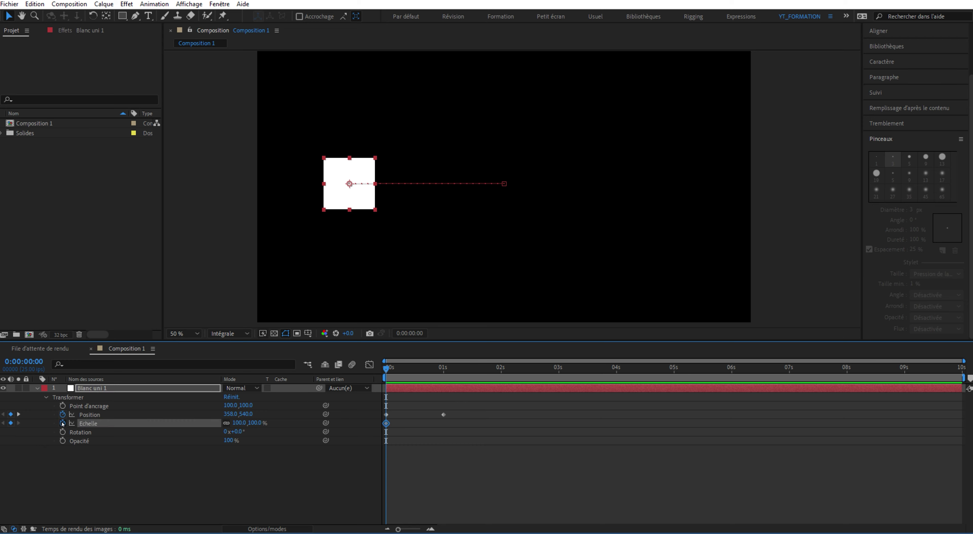
{"action": "left_click", "coordinate": [241, 423]}
{"action": "type", "text": "0"}
{"action": "key", "text": "Return"}
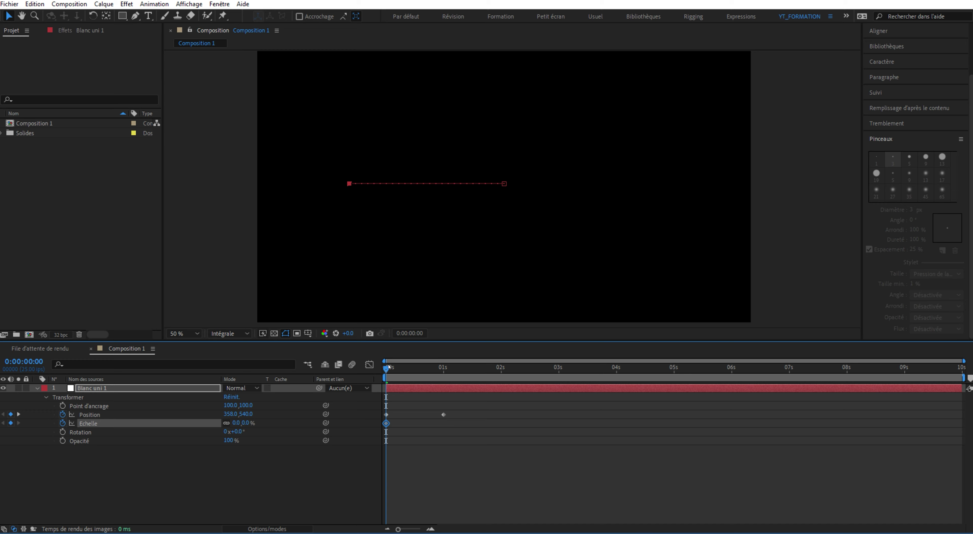
{"action": "left_click_drag", "start_coordinate": [388, 370], "coordinate": [381, 362]}
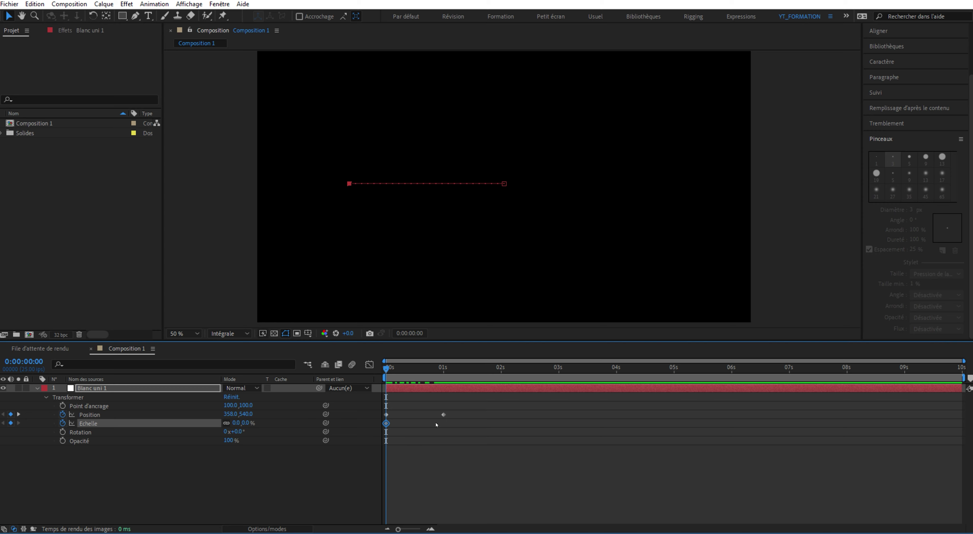
- Set Scale to 100% at the 1 s keyframe and preview the square growing as it moves
{"action": "key", "text": "k"}
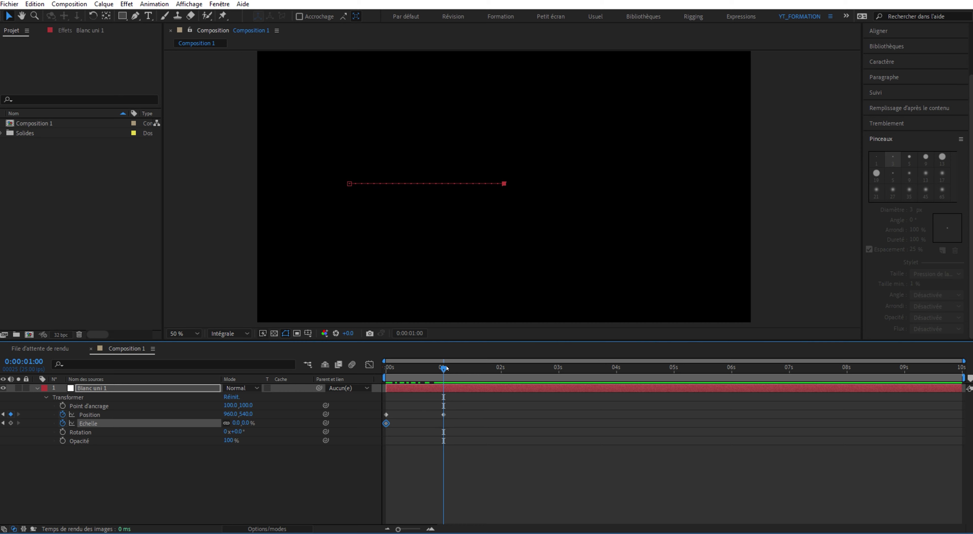
{"action": "left_click", "coordinate": [237, 419]}
{"action": "type", "text": "100"}
{"action": "key", "text": "Return"}
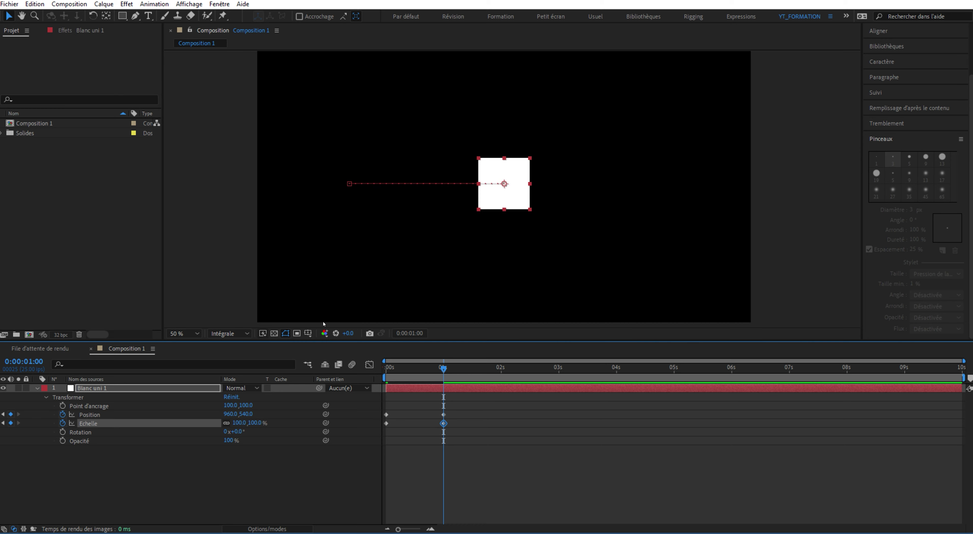
{"action": "mouse_move", "coordinate": [444, 367]}
{"action": "left_mouse_down"}
{"action": "mouse_move", "coordinate": [383, 370]}
{"action": "mouse_move", "coordinate": [442, 373]}
{"action": "mouse_move", "coordinate": [385, 374]}
{"action": "mouse_move", "coordinate": [445, 383]}
{"action": "mouse_move", "coordinate": [385, 382]}
{"action": "mouse_move", "coordinate": [445, 385]}
{"action": "left_mouse_up"}
{"action": "left_click", "coordinate": [242, 506]}
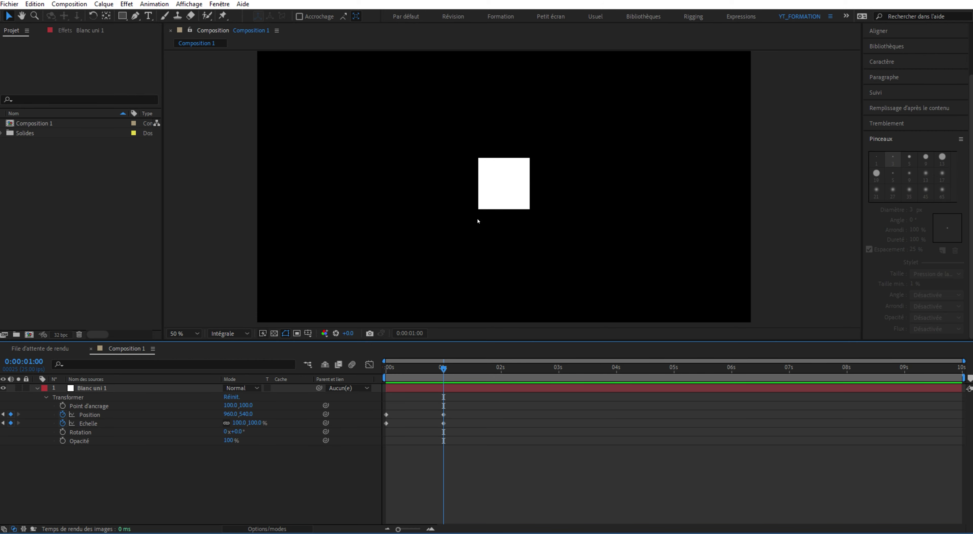
- Preview the current one-second grow-and-slide animation from the start
{"action": "left_click_drag", "start_coordinate": [432, 367], "coordinate": [385, 366]}
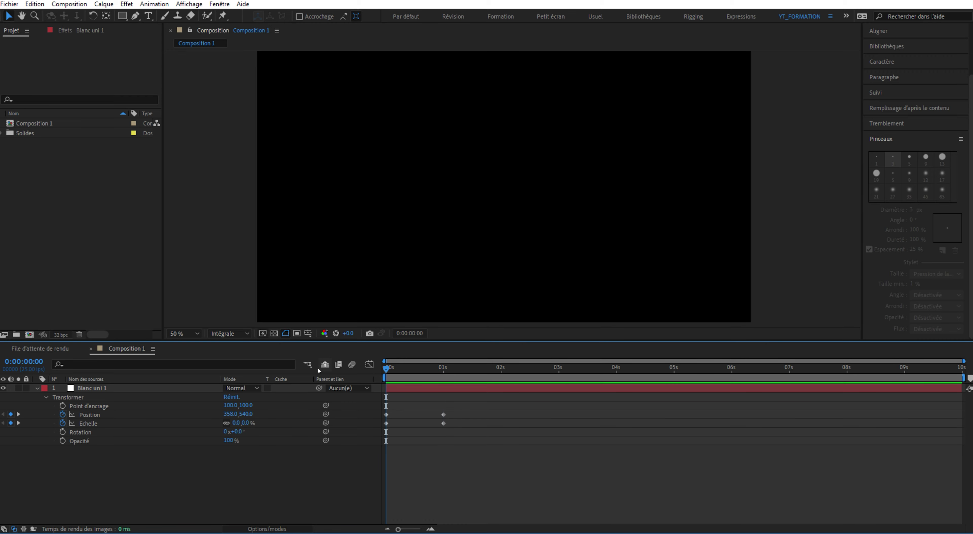
{"action": "key", "text": "space"}
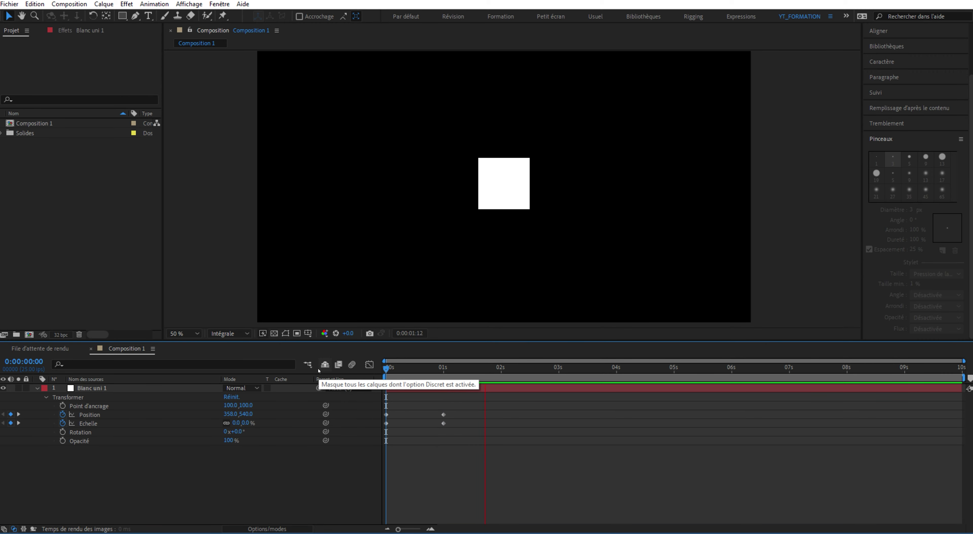
{"action": "key", "text": "space"}
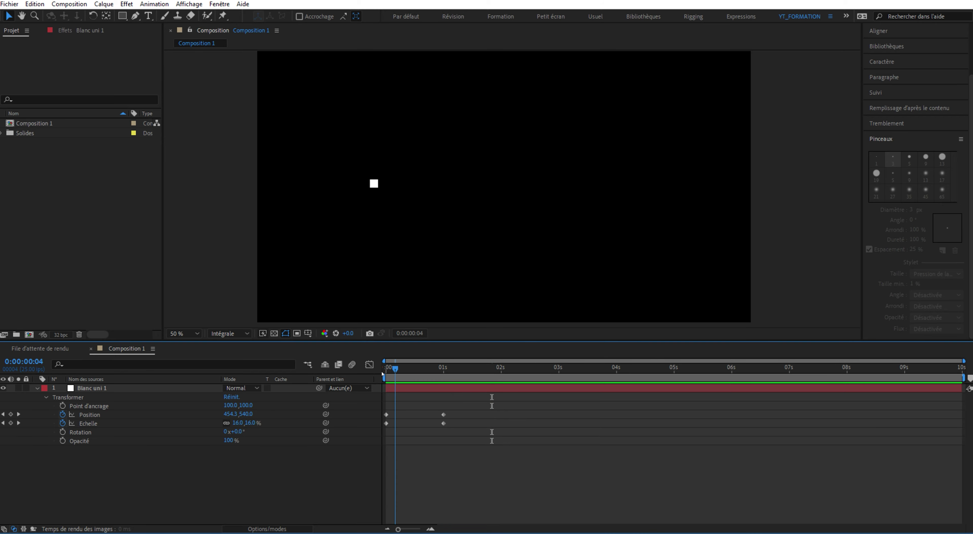
- Move the end Position and Scale keyframes from 1 s to exactly 2 s
{"action": "left_click_drag", "start_coordinate": [421, 407], "coordinate": [478, 445]}
{"action": "left_click", "coordinate": [499, 368]}
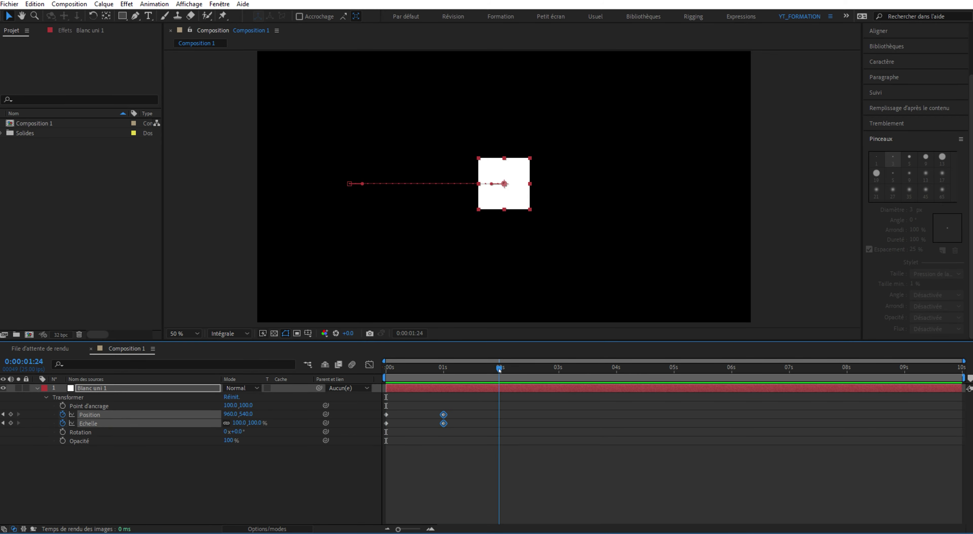
{"action": "left_click_drag", "start_coordinate": [499, 370], "coordinate": [501, 369]}
{"action": "left_click_drag", "start_coordinate": [443, 423], "coordinate": [497, 428]}
{"action": "key", "text": "Home"}
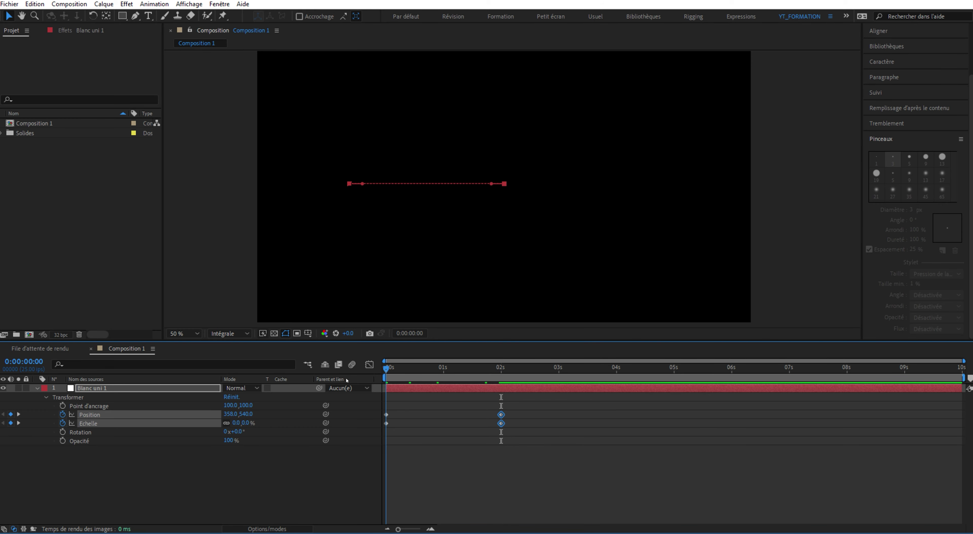
{"action": "mouse_move", "coordinate": [386, 369]}
{"action": "left_mouse_down"}
{"action": "mouse_move", "coordinate": [501, 385]}
{"action": "mouse_move", "coordinate": [376, 380]}
{"action": "left_mouse_up"}
{"action": "left_click", "coordinate": [307, 480]}
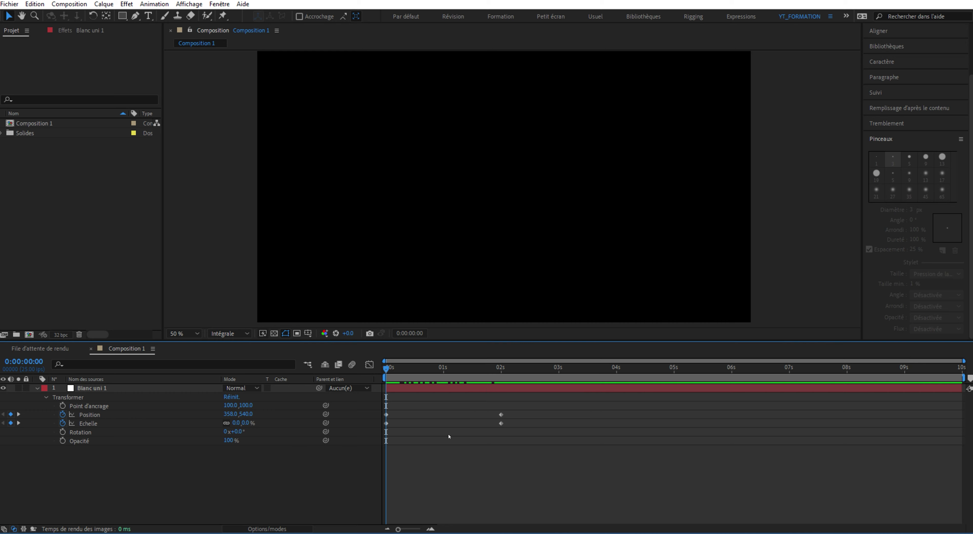
- Show the Echelle (Scale) curve of the white solid in the Graph Editor
{"action": "left_click_drag", "start_coordinate": [561, 399], "coordinate": [412, 442]}
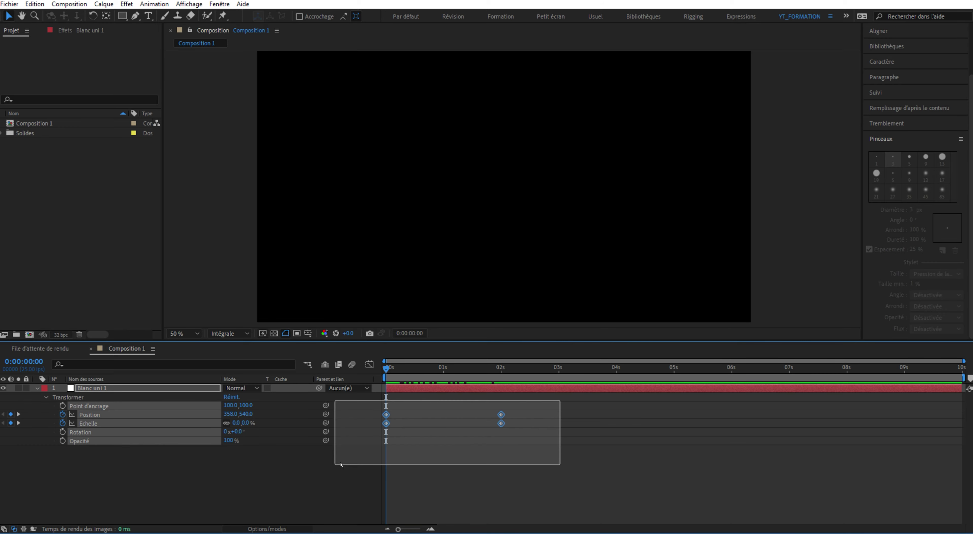
{"action": "right_click", "coordinate": [502, 415]}
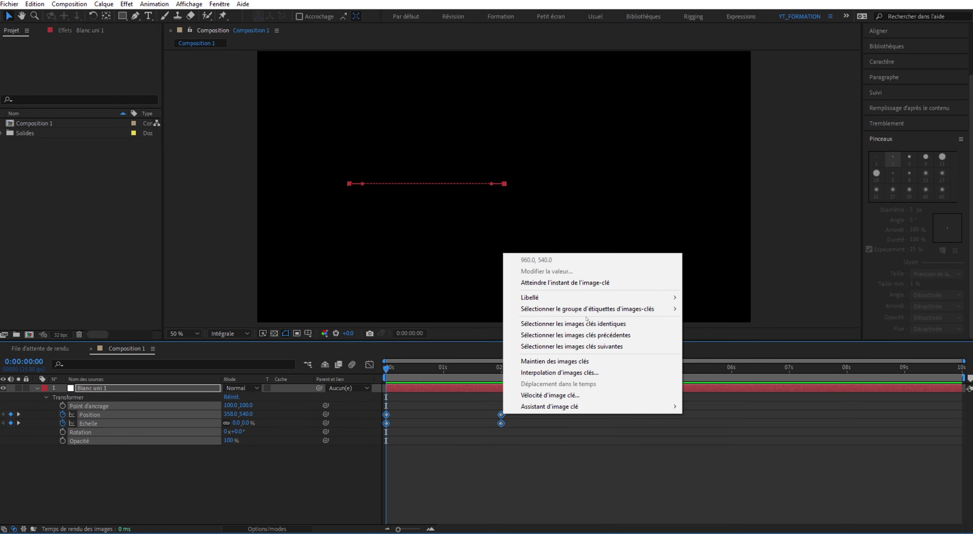
{"action": "mouse_move", "coordinate": [557, 409]}
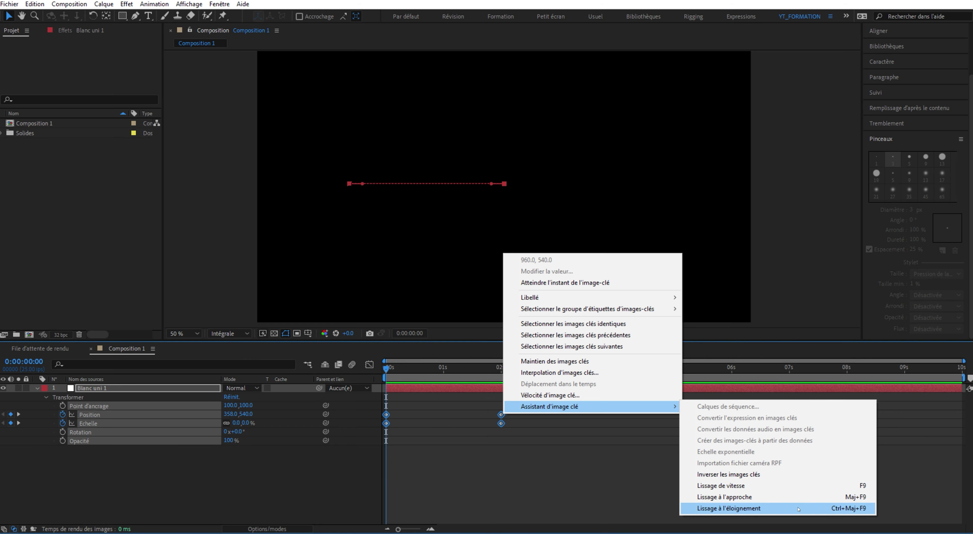
{"action": "left_click", "coordinate": [410, 499]}
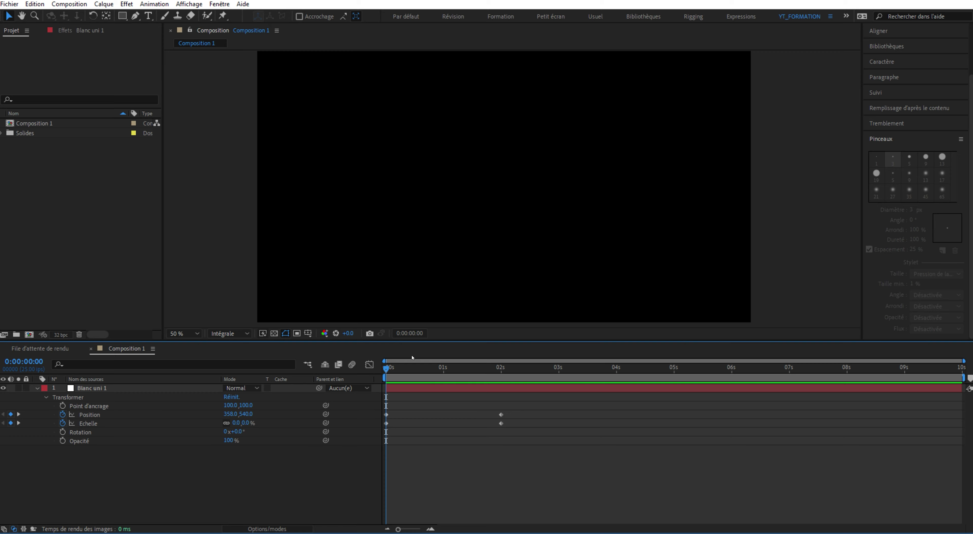
{"action": "left_click", "coordinate": [162, 419]}
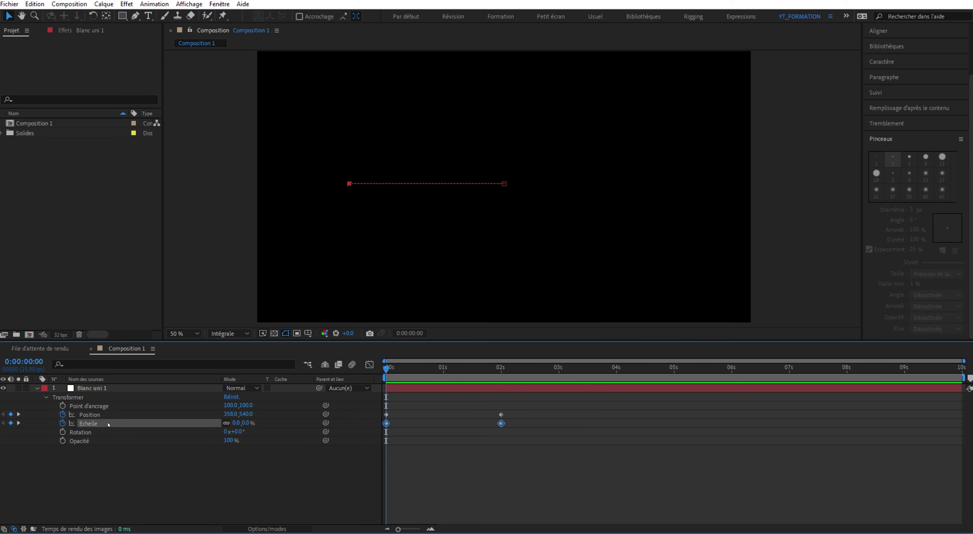
{"action": "left_click", "coordinate": [369, 364]}
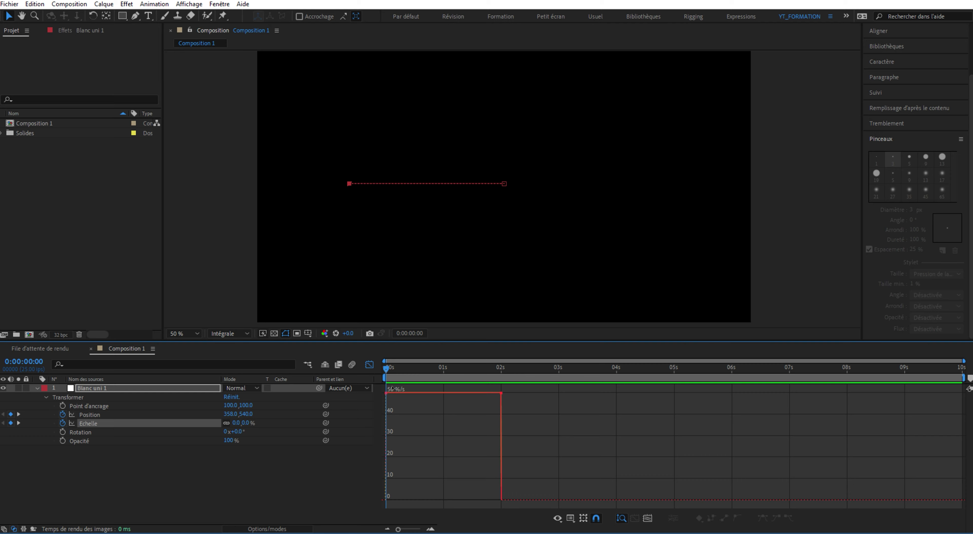
- Switch to the Scale value graph and apply Easy Ease to both Scale keyframes
{"action": "left_click", "coordinate": [557, 518]}
{"action": "left_click", "coordinate": [623, 408]}
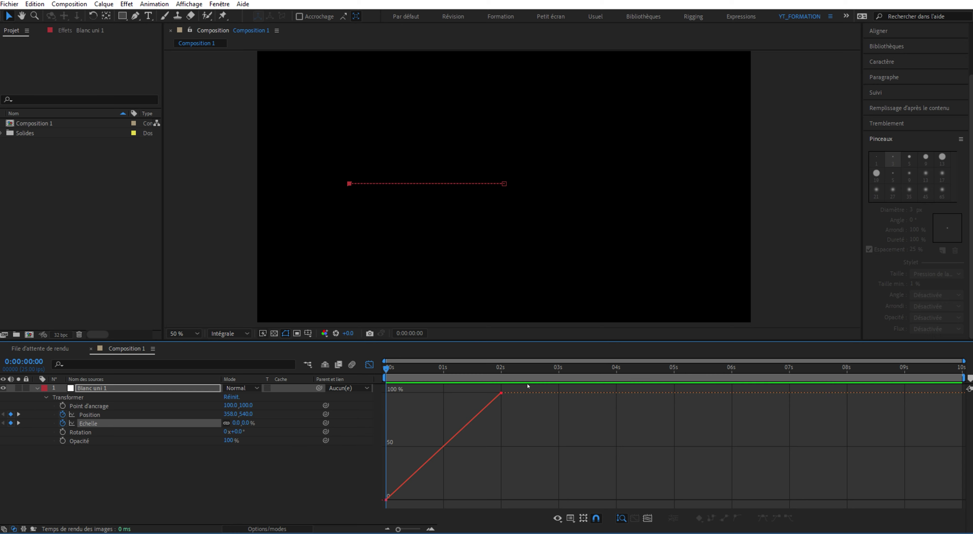
{"action": "left_click", "coordinate": [126, 448]}
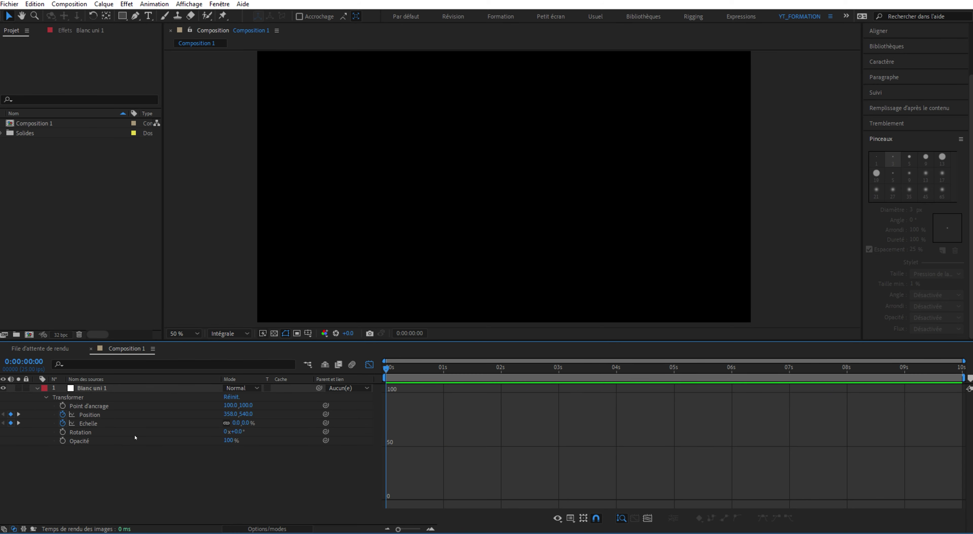
{"action": "left_click", "coordinate": [88, 423]}
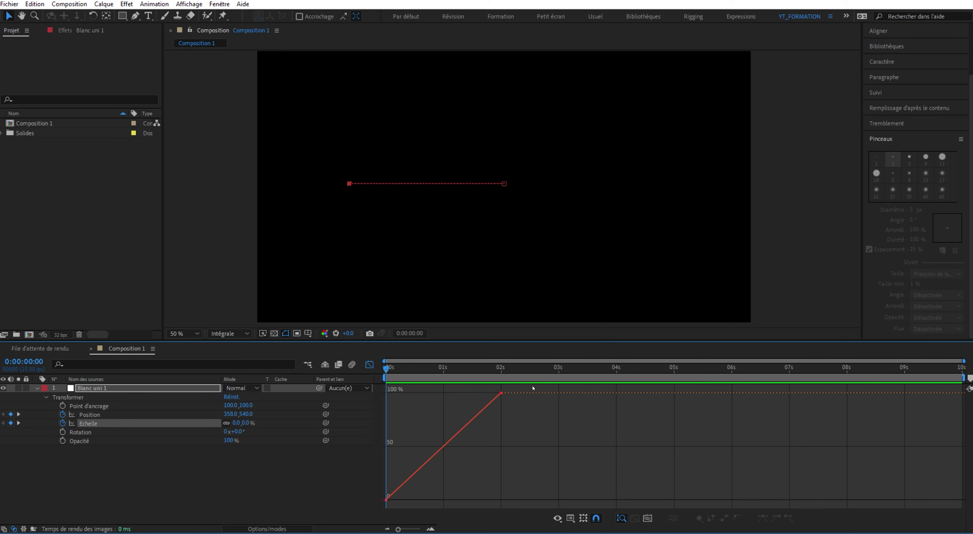
{"action": "left_click_drag", "start_coordinate": [532, 387], "coordinate": [382, 509]}
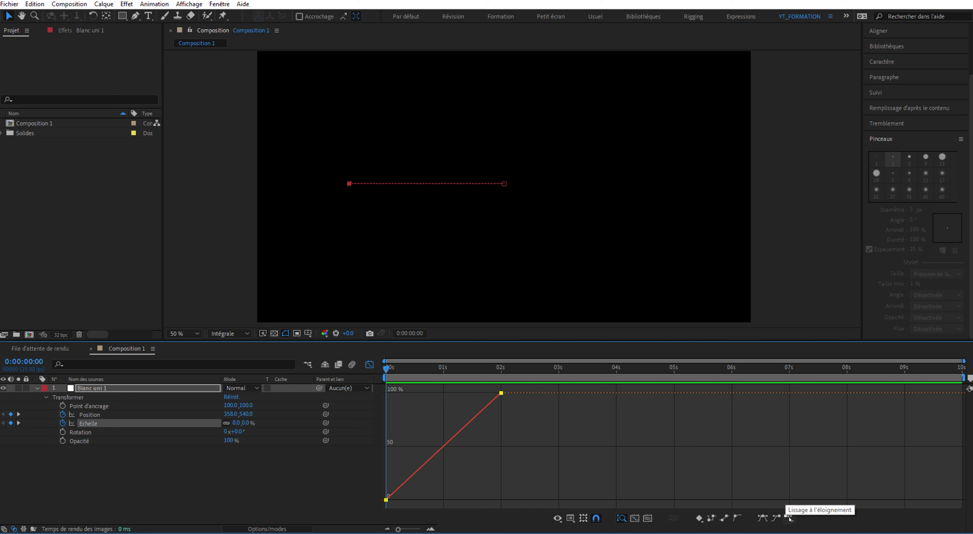
{"action": "left_click", "coordinate": [761, 517]}
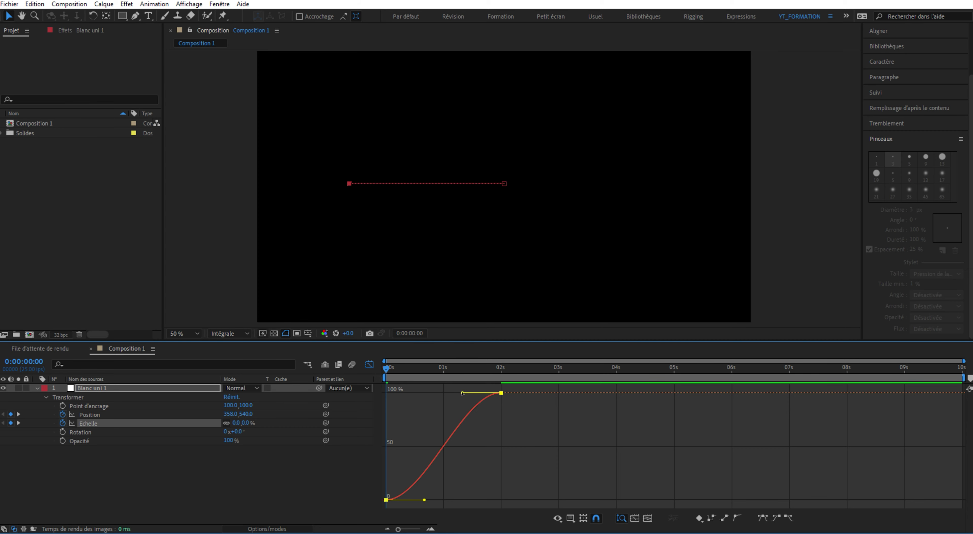
- Lengthen the 0 s Scale keyframe's handle to the right for a gentle ease-in
{"action": "mouse_move", "coordinate": [388, 500]}
{"action": "left_click_drag", "start_coordinate": [402, 477], "coordinate": [381, 508]}
{"action": "left_click_drag", "start_coordinate": [425, 501], "coordinate": [390, 500]}
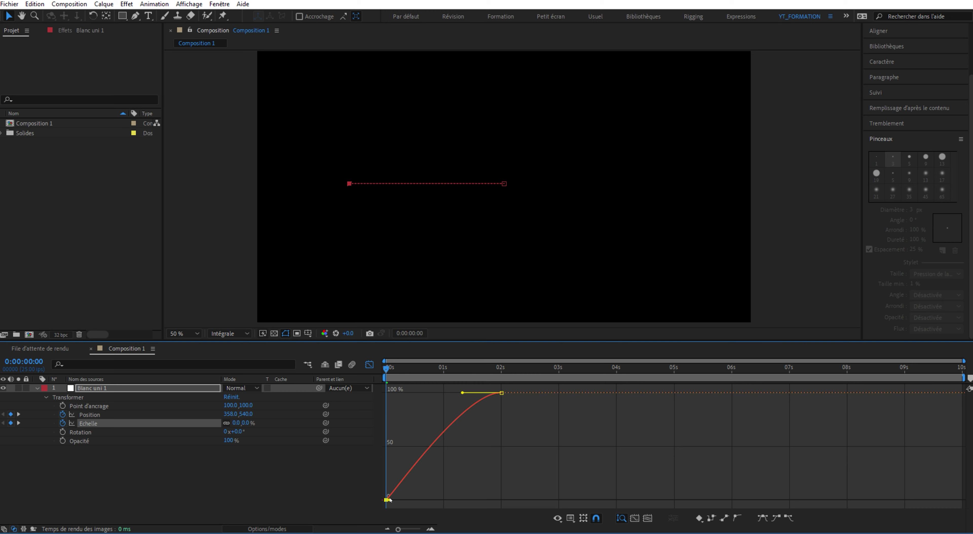
{"action": "left_click_drag", "start_coordinate": [390, 500], "coordinate": [510, 502]}
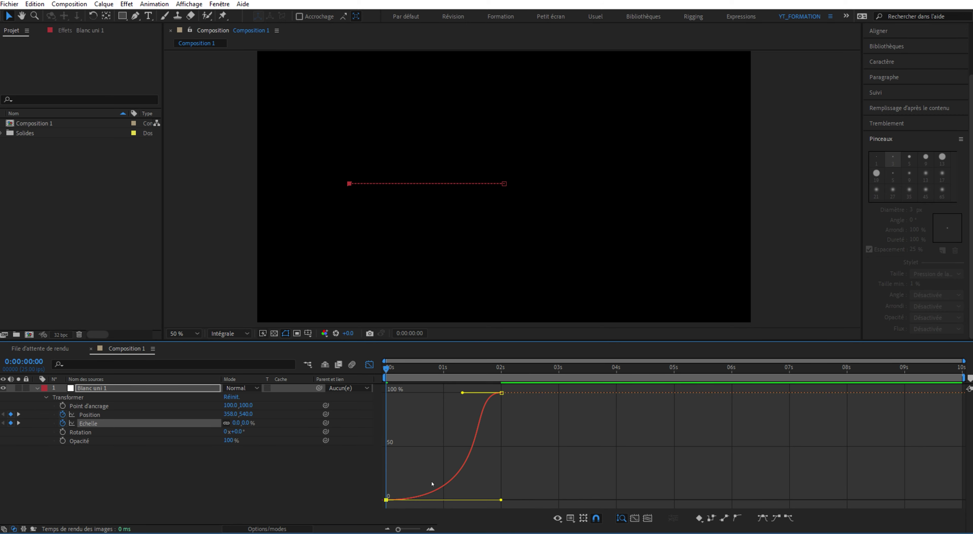
{"action": "left_click", "coordinate": [354, 431]}
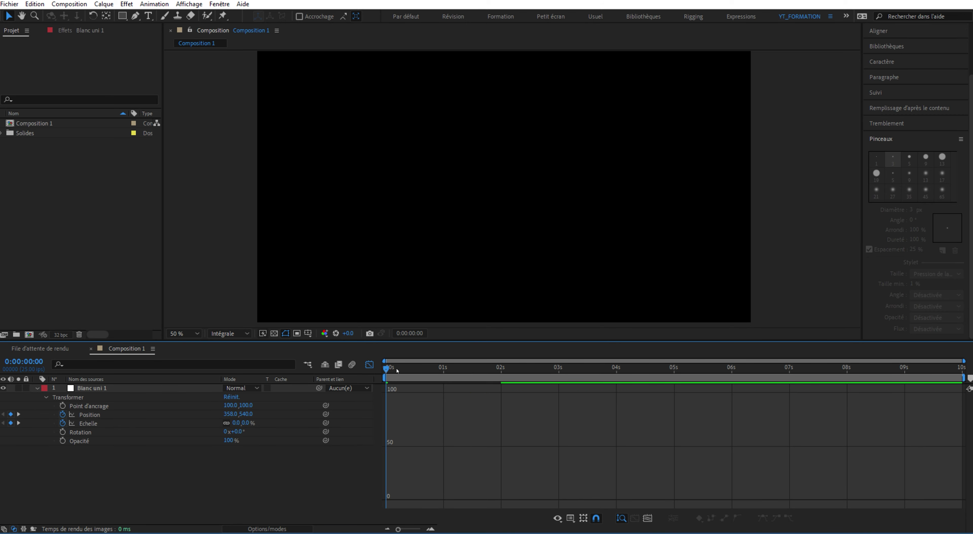
{"action": "key", "text": "space"}
{"action": "key", "text": "space"}
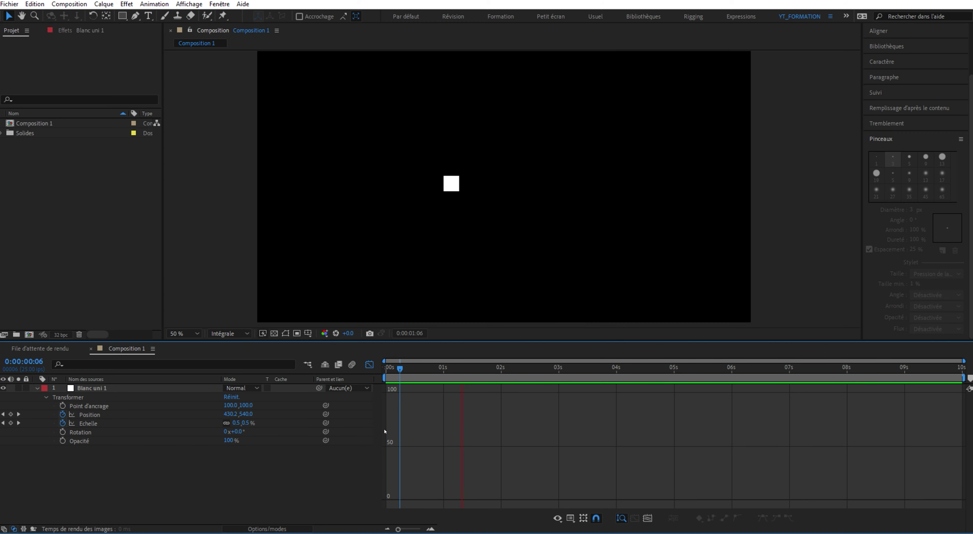
{"action": "key", "text": "space"}
{"action": "mouse_move", "coordinate": [386, 368]}
{"action": "left_mouse_down"}
{"action": "mouse_move", "coordinate": [474, 385]}
{"action": "mouse_move", "coordinate": [340, 395]}
{"action": "mouse_move", "coordinate": [508, 394]}
{"action": "mouse_move", "coordinate": [290, 399]}
{"action": "left_mouse_up"}
- Try Easy Ease on the Position keyframes, compare with Echelle, then show only Position curves
{"action": "left_click", "coordinate": [89, 414]}
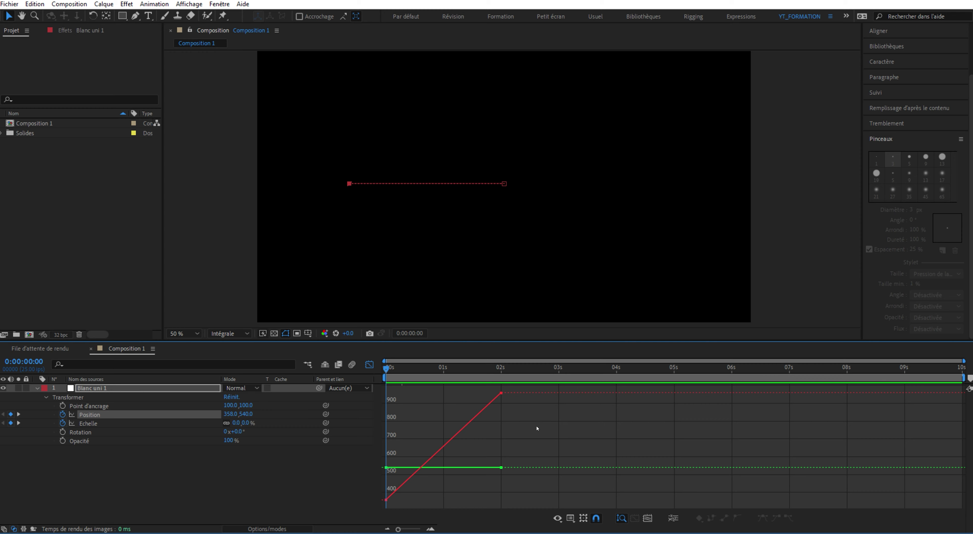
{"action": "left_click_drag", "start_coordinate": [533, 390], "coordinate": [351, 508]}
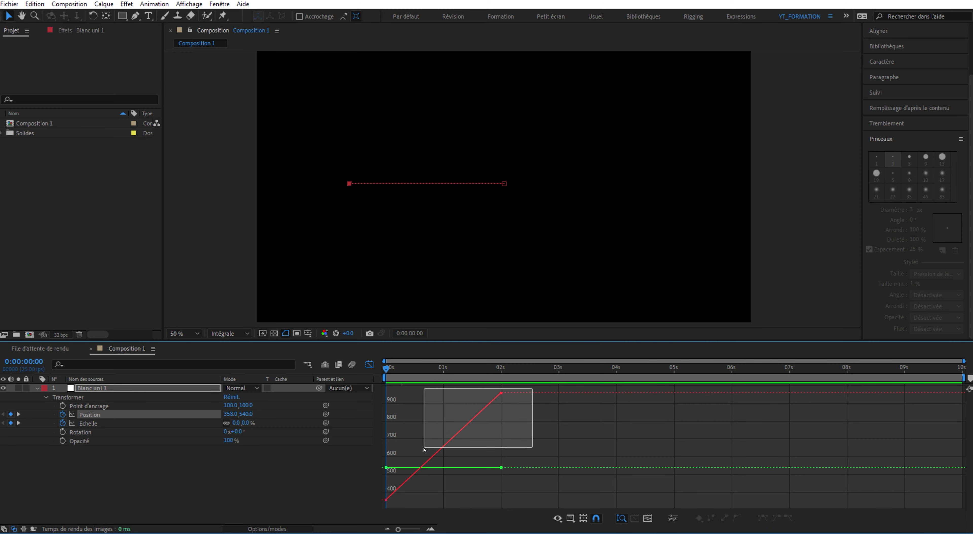
{"action": "left_click", "coordinate": [762, 518]}
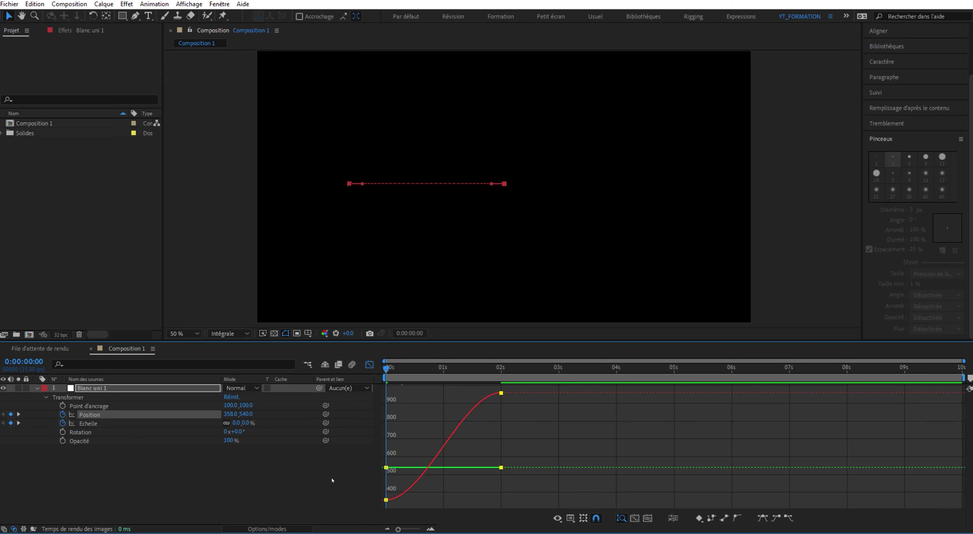
{"action": "left_click", "coordinate": [98, 425], "text": "shift"}
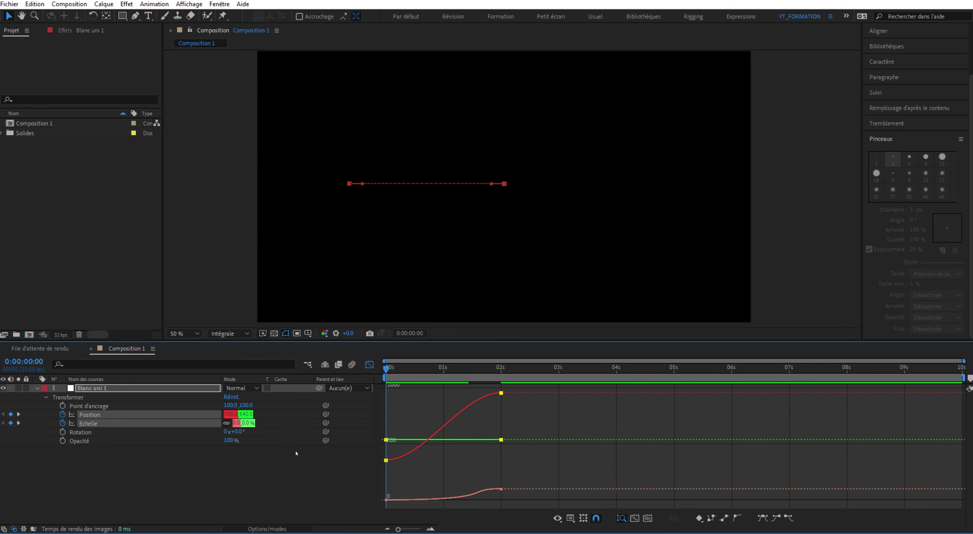
{"action": "left_click", "coordinate": [354, 425], "text": "ctrl"}
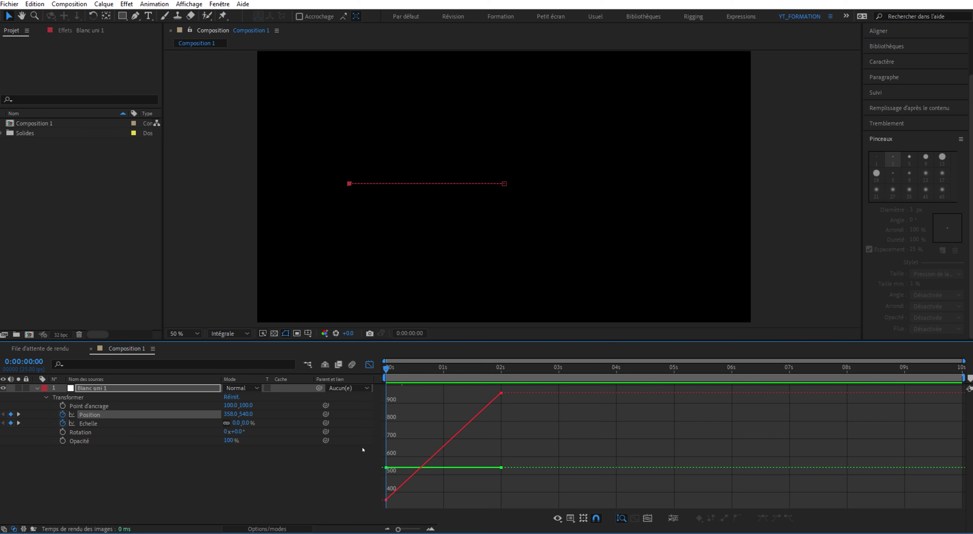
- Separate Position into X and Y dimensions and easy-ease the X Position keyframes
{"action": "right_click", "coordinate": [90, 416]}
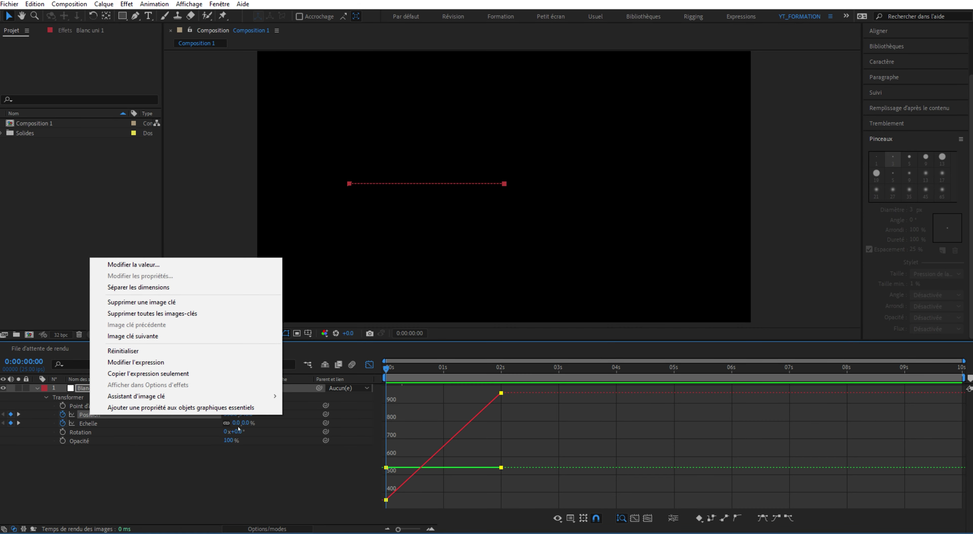
{"action": "left_click", "coordinate": [207, 286]}
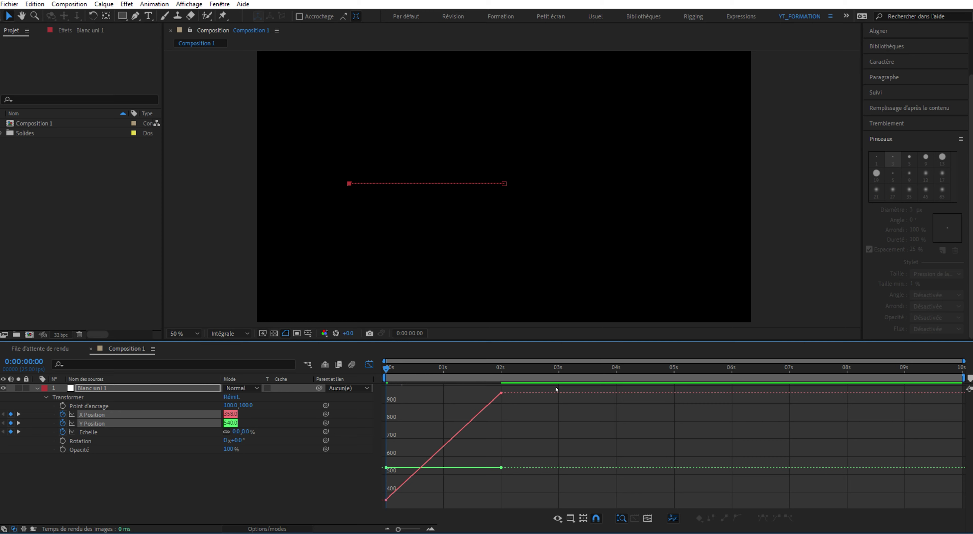
{"action": "left_click_drag", "start_coordinate": [555, 388], "coordinate": [344, 508]}
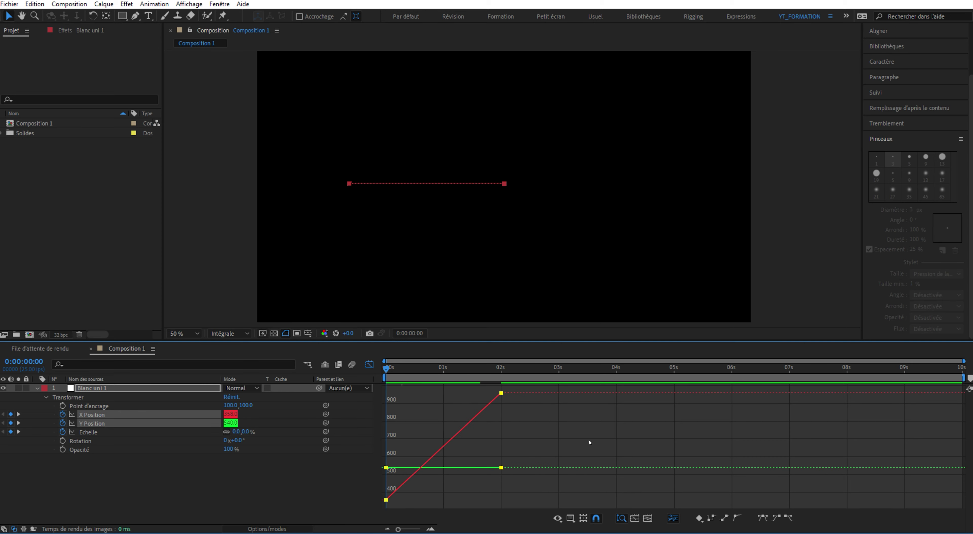
{"action": "left_click", "coordinate": [762, 517]}
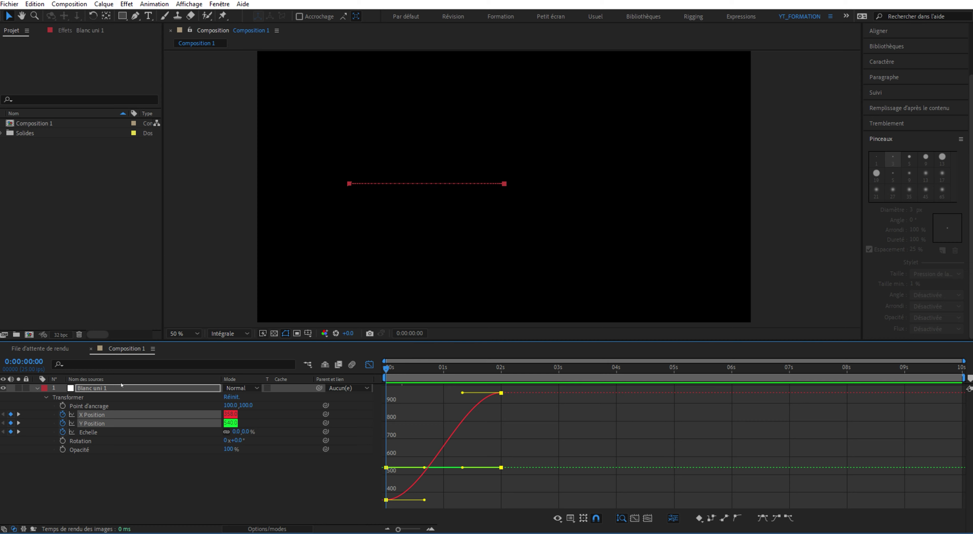
{"action": "left_click", "coordinate": [92, 415]}
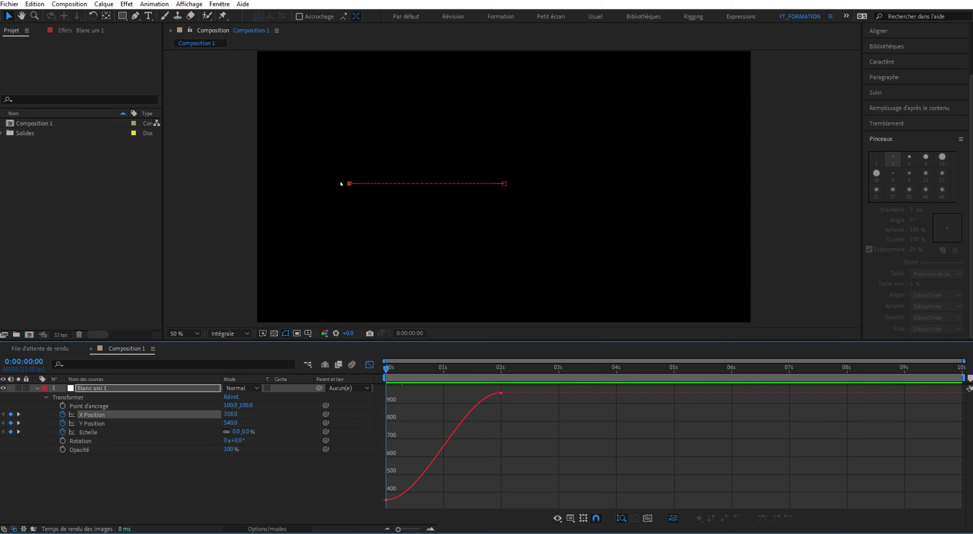
- Easy-ease X Position and Scale together, stretch the first handles for a steep ease-in, and preview
{"action": "left_click", "coordinate": [88, 433], "text": "ctrl"}
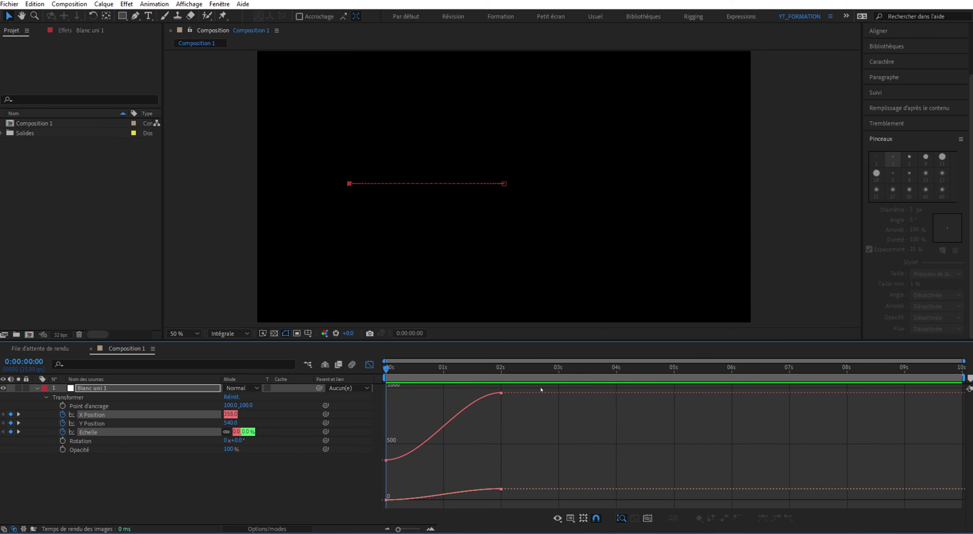
{"action": "left_click_drag", "start_coordinate": [541, 390], "coordinate": [383, 506]}
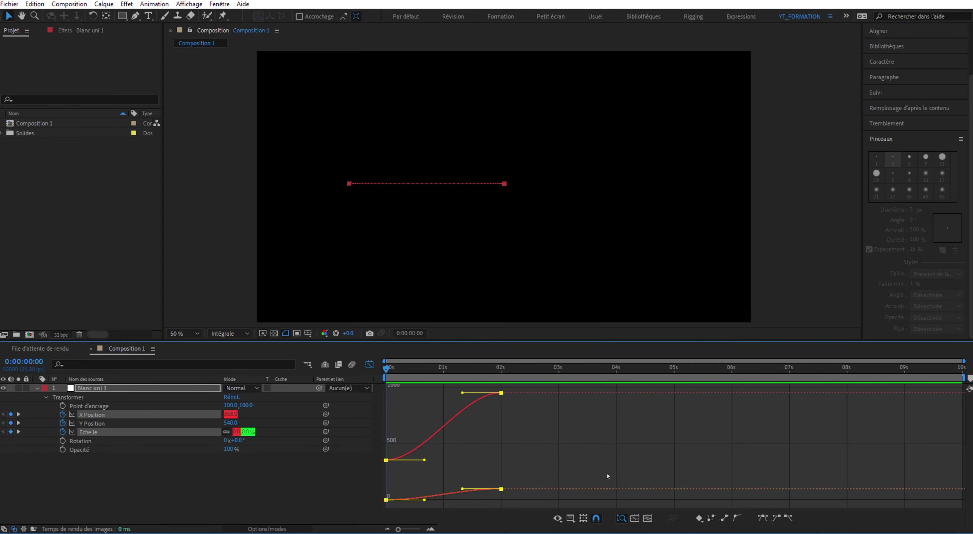
{"action": "left_click", "coordinate": [762, 521]}
{"action": "left_click_drag", "start_coordinate": [424, 460], "coordinate": [564, 441]}
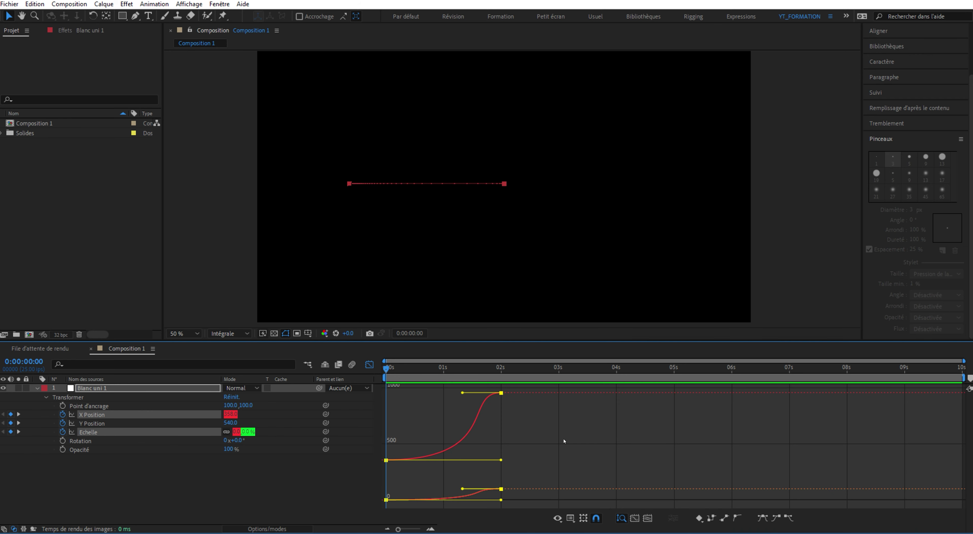
{"action": "key", "text": "space"}
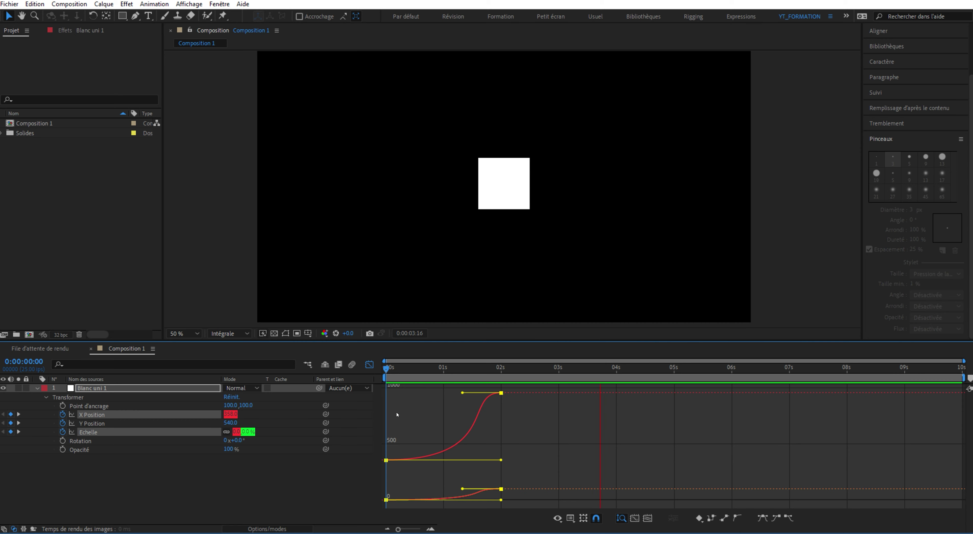
{"action": "left_click_drag", "start_coordinate": [390, 369], "coordinate": [501, 376]}
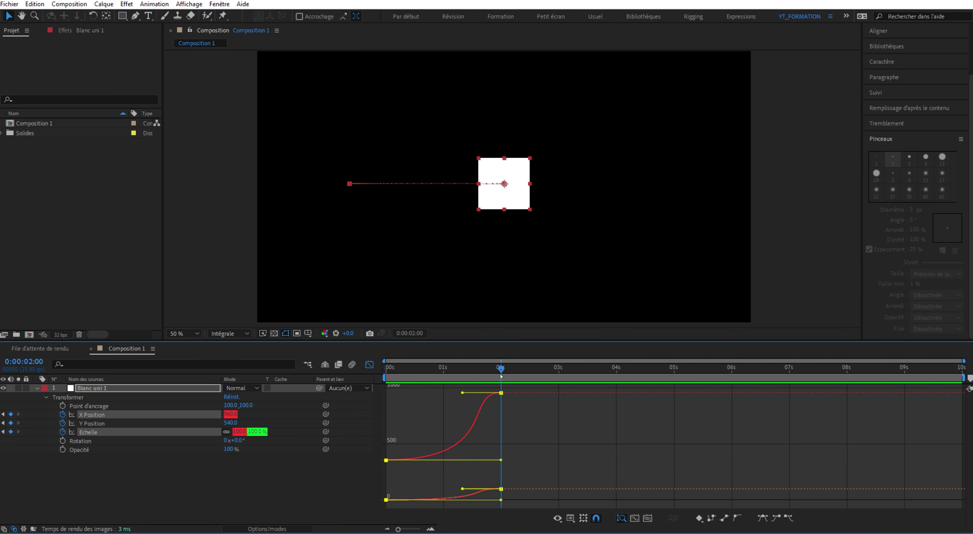